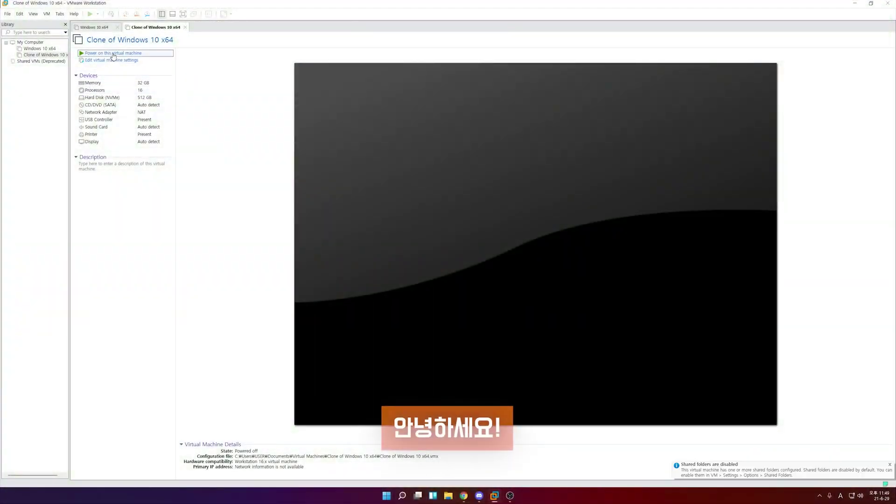
# Power on the Clone of Windows 10 x64 machine and switch it to full screen
pyautogui.click(113, 53)
pyautogui.hotkey('ctrl', 'alt', 'Return')
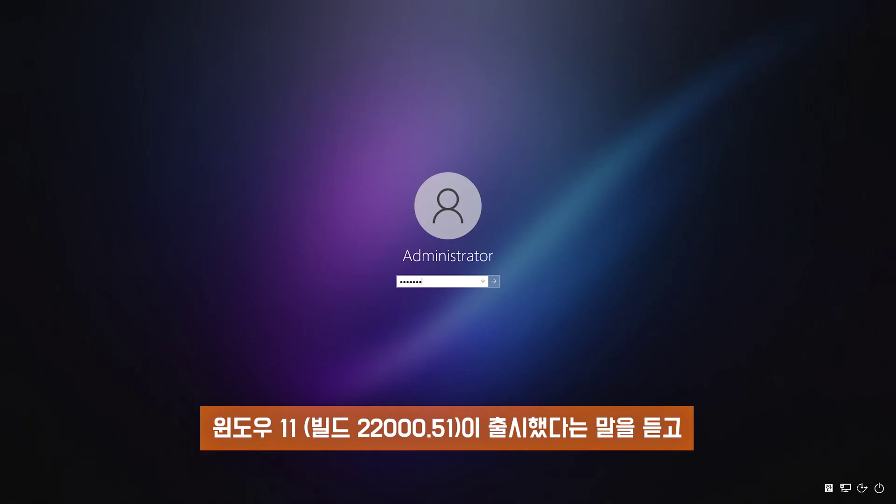
# Sign in to the clone, answer 예 to network discovery, and start File > New Virtual Machine
pyautogui.press('Return')
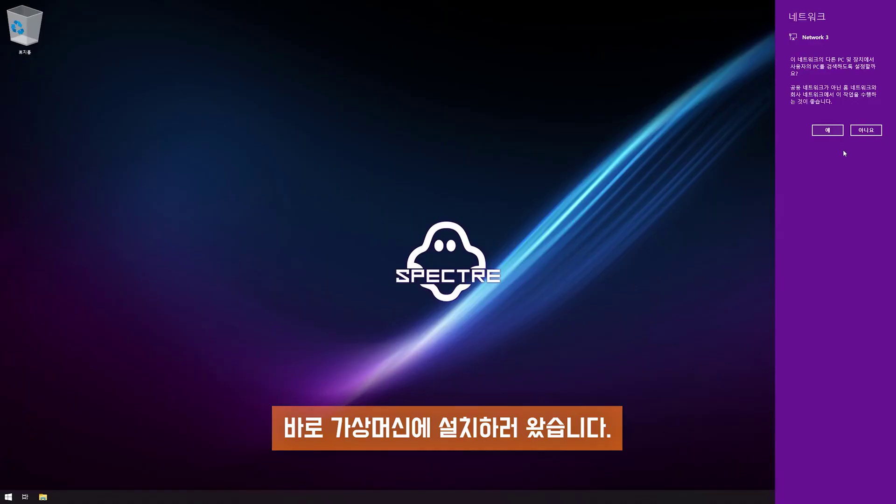
pyautogui.click(828, 132)
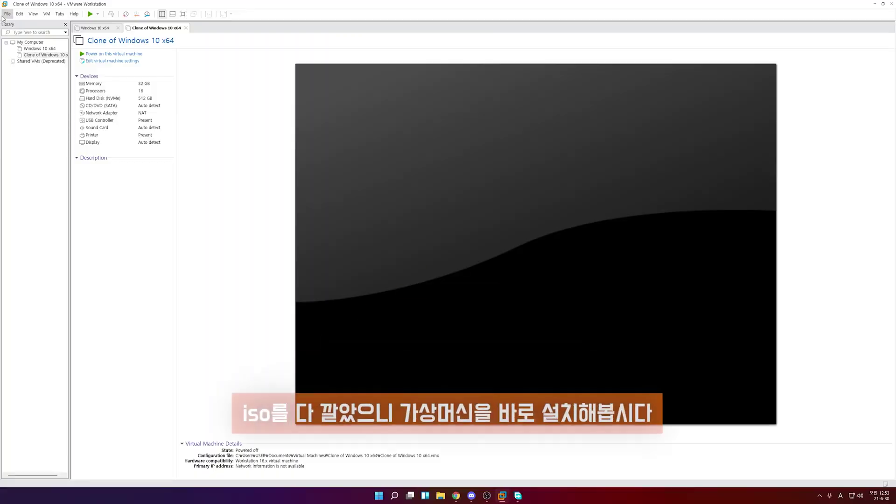
pyautogui.click(7, 13)
pyautogui.click(19, 22)
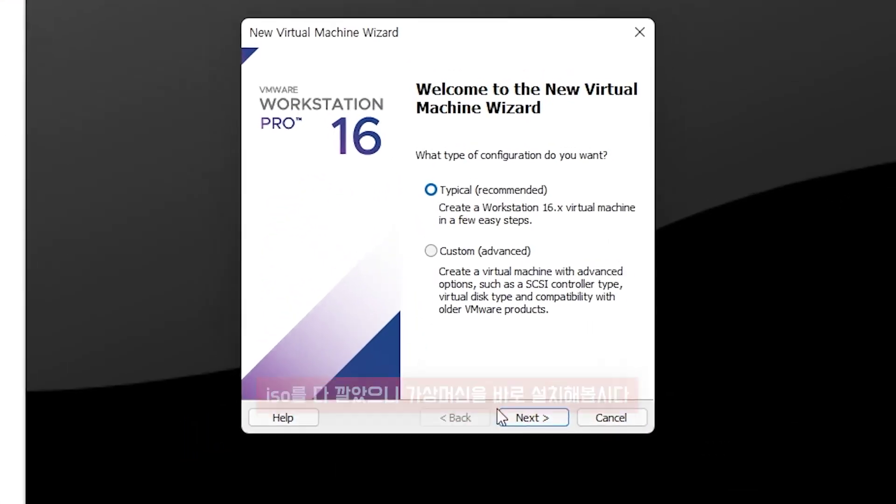
# Choose Typical setup and pick the 22000 build ISO from the 다운로드 folder
pyautogui.click(478, 311)
pyautogui.click(359, 230)
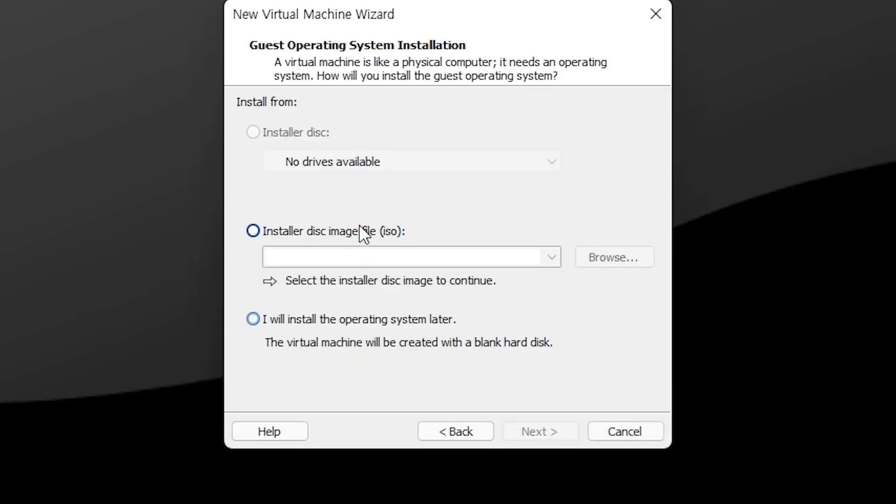
pyautogui.click(619, 257)
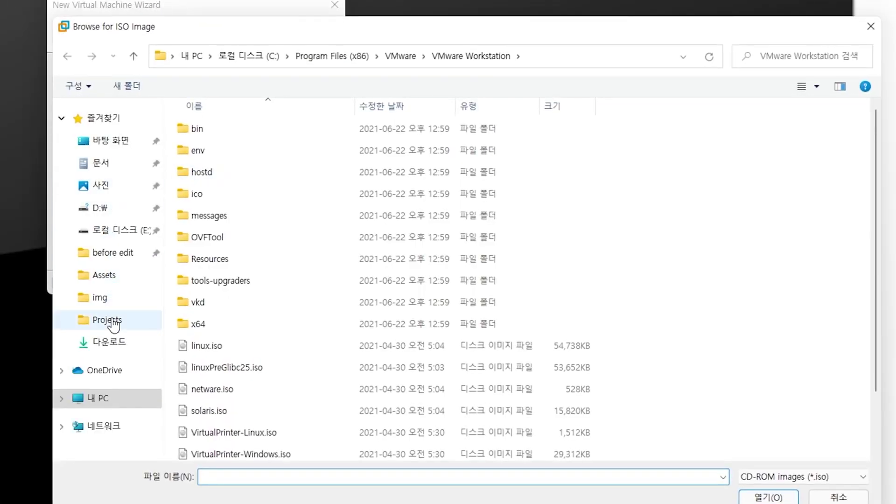
pyautogui.click(112, 399)
pyautogui.doubleClick(253, 153)
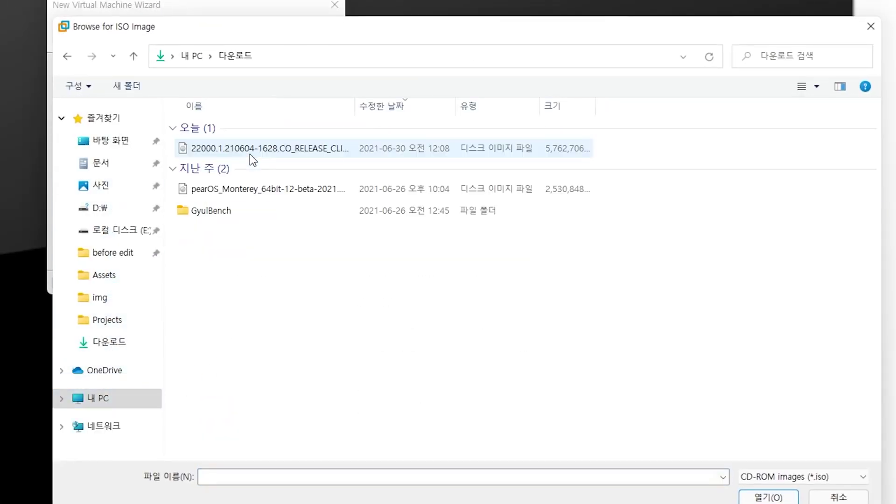
pyautogui.doubleClick(251, 148)
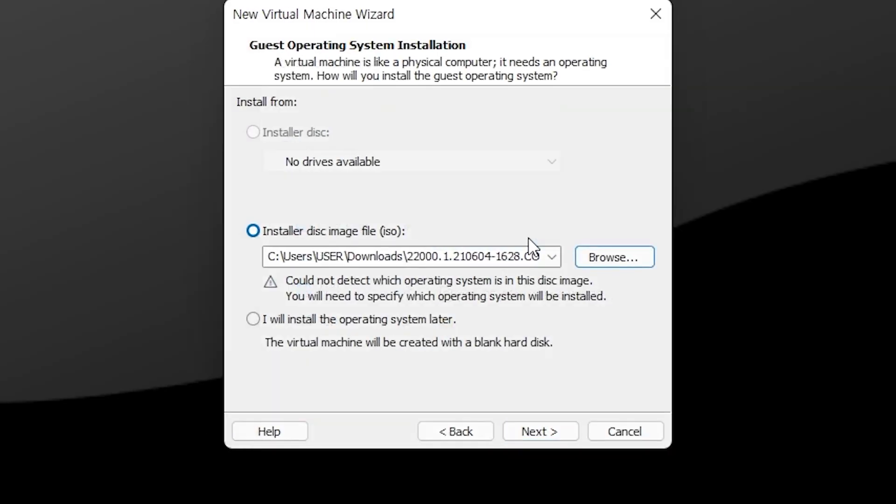
# Set the guest to Microsoft Windows, keep the Windows 10 x64 name and 60 GB disk, and finish
pyautogui.click(540, 432)
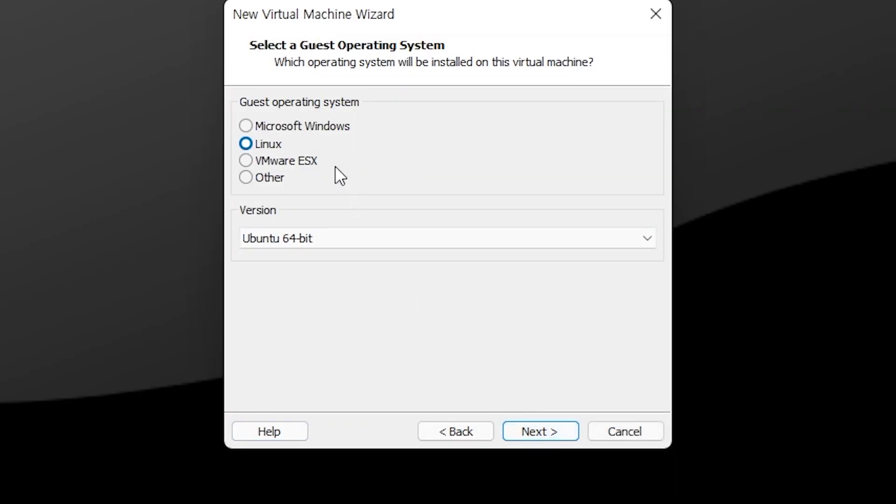
pyautogui.click(309, 126)
pyautogui.click(540, 435)
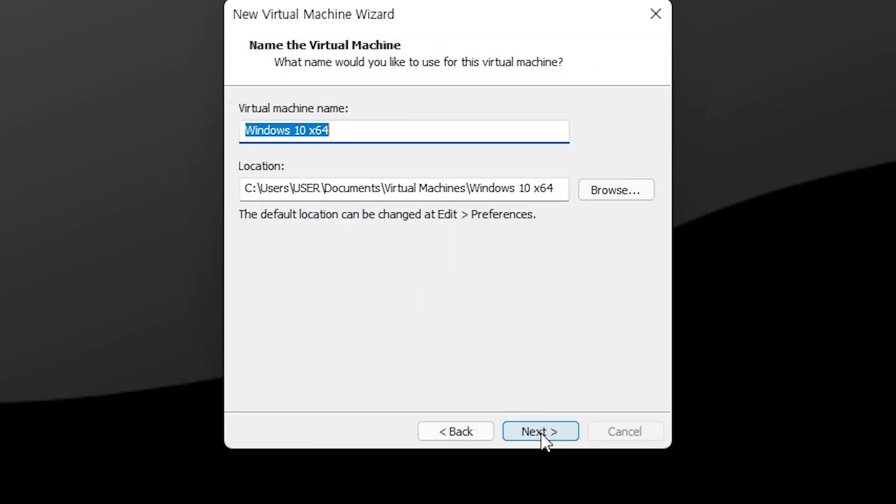
pyautogui.click(541, 431)
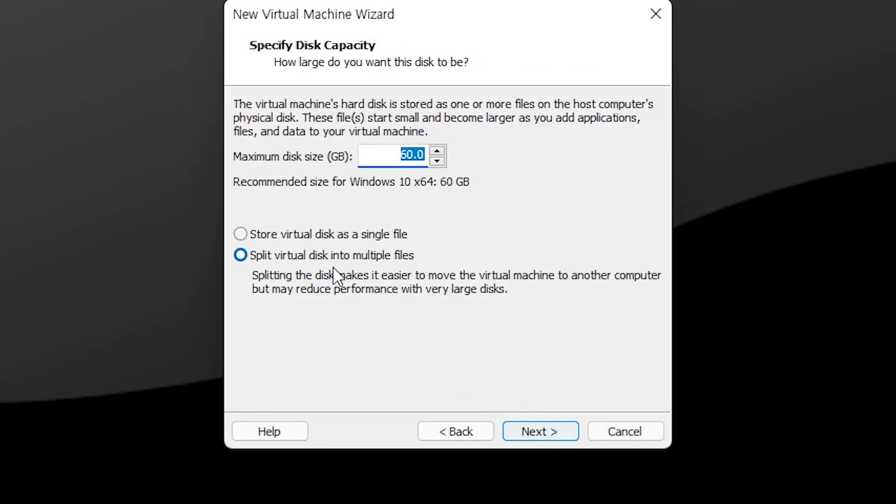
pyautogui.click(542, 429)
pyautogui.click(546, 433)
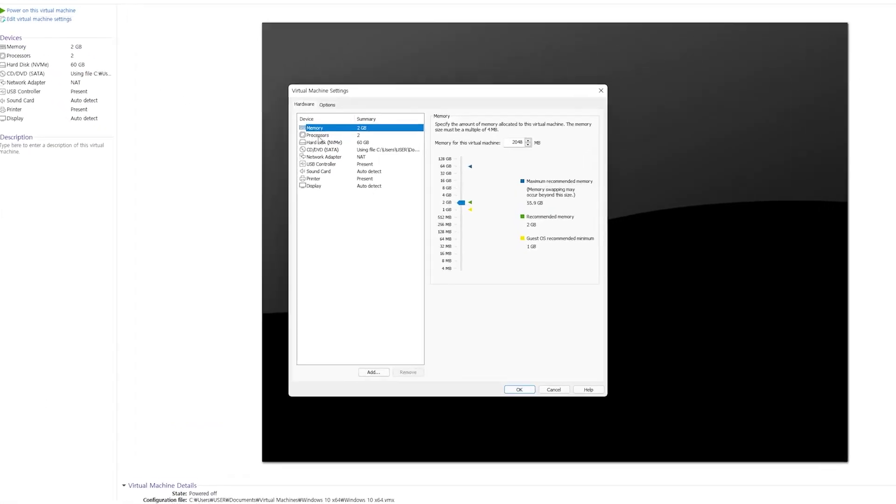
# Set the processor to 4 cores per processor
pyautogui.click(344, 148)
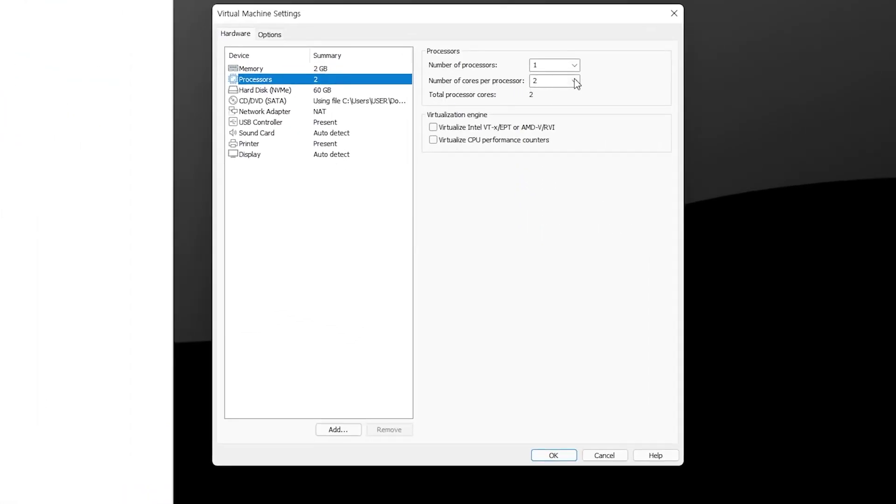
pyautogui.click(532, 149)
pyautogui.click(558, 117)
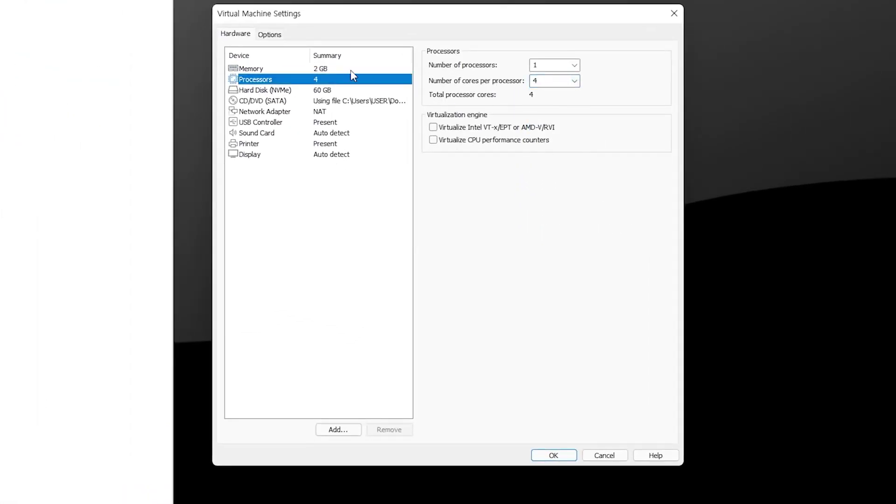
# Raise memory to 8 GB, apply the settings, and power on the new machine
pyautogui.click(325, 69)
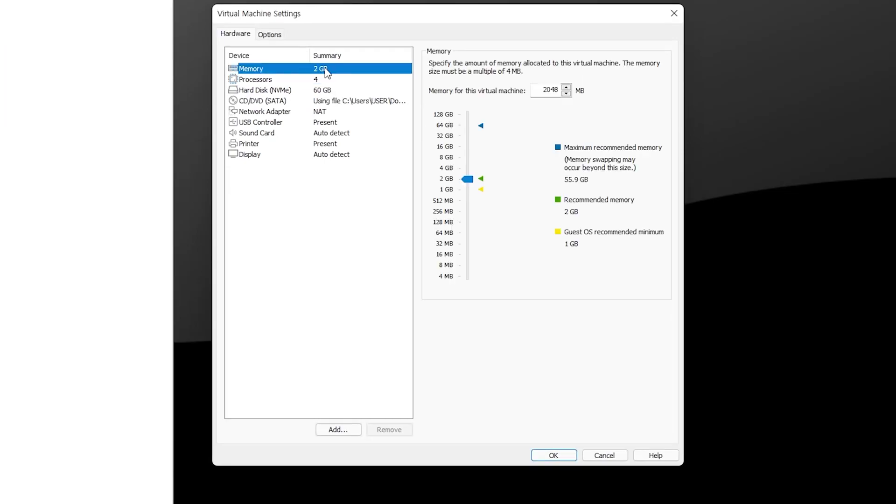
pyautogui.click(449, 168)
pyautogui.click(447, 159)
pyautogui.click(553, 455)
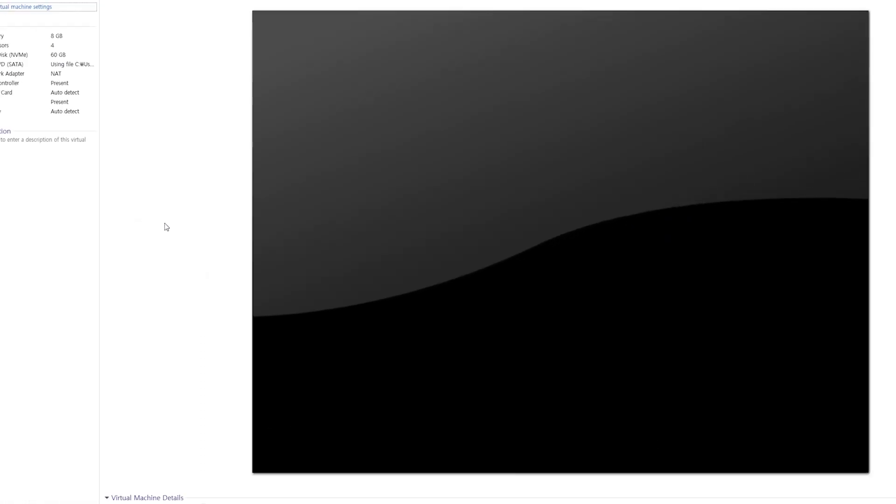
pyautogui.click(101, 54)
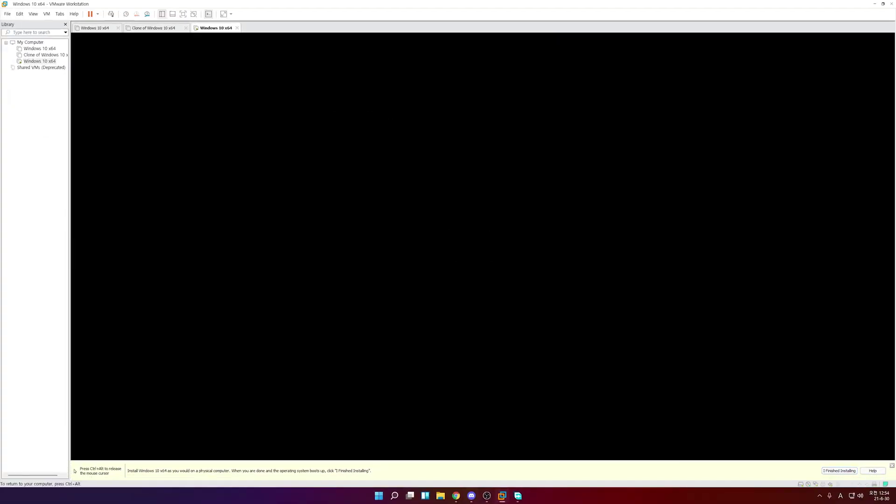
# Release input with Ctrl+Alt and show the booting VM full screen
pyautogui.hotkey('ctrl', 'alt')
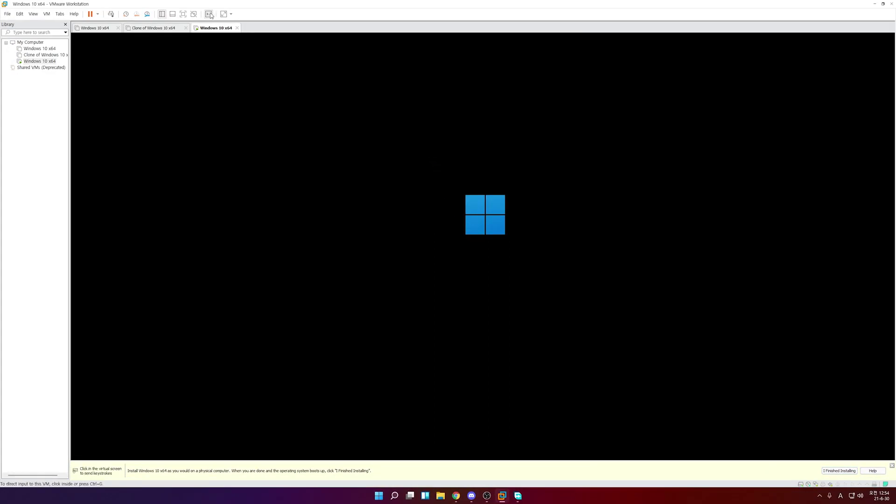
pyautogui.click(183, 14)
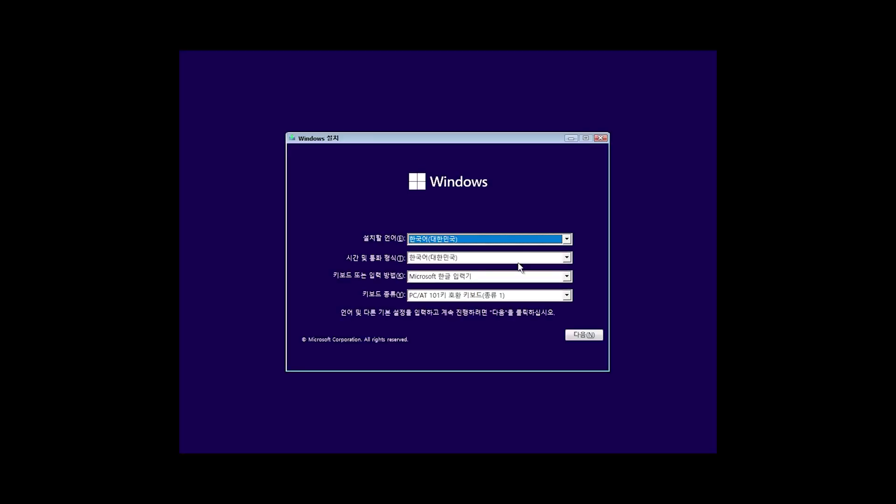
# Accept Korean language settings, start installing without a product key, and choose Windows 11 Home
pyautogui.click(578, 339)
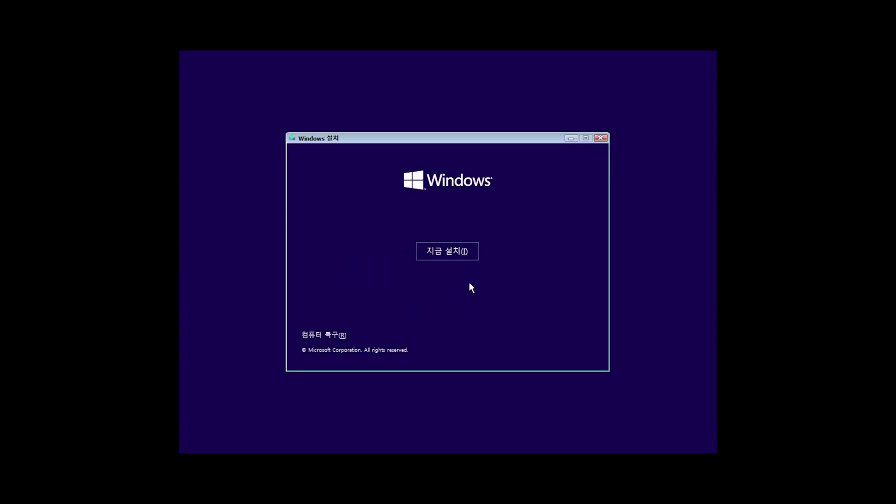
pyautogui.click(447, 251)
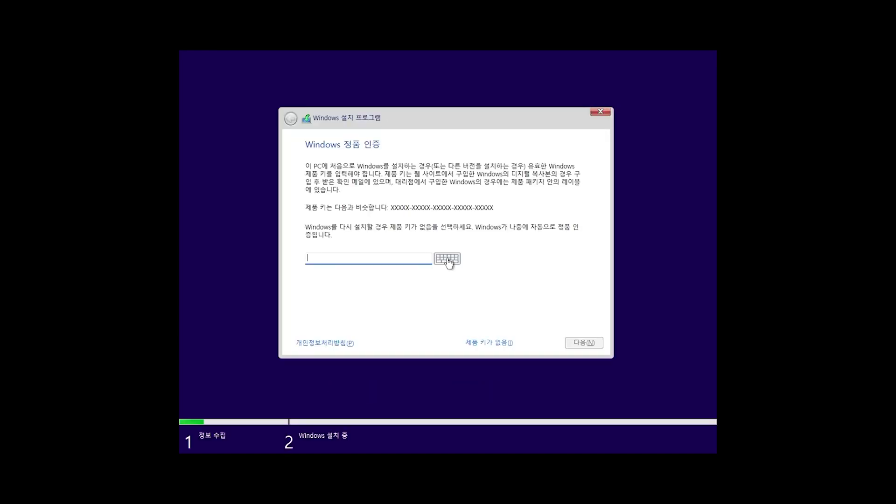
pyautogui.click(481, 344)
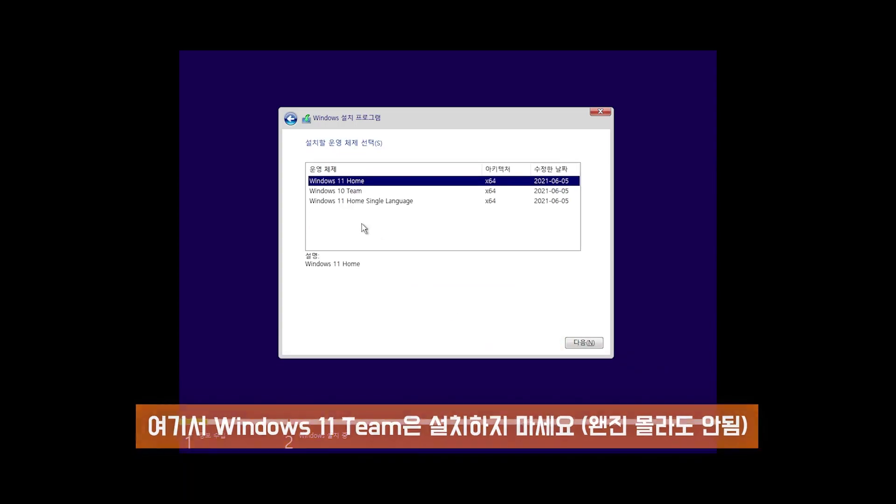
pyautogui.click(575, 341)
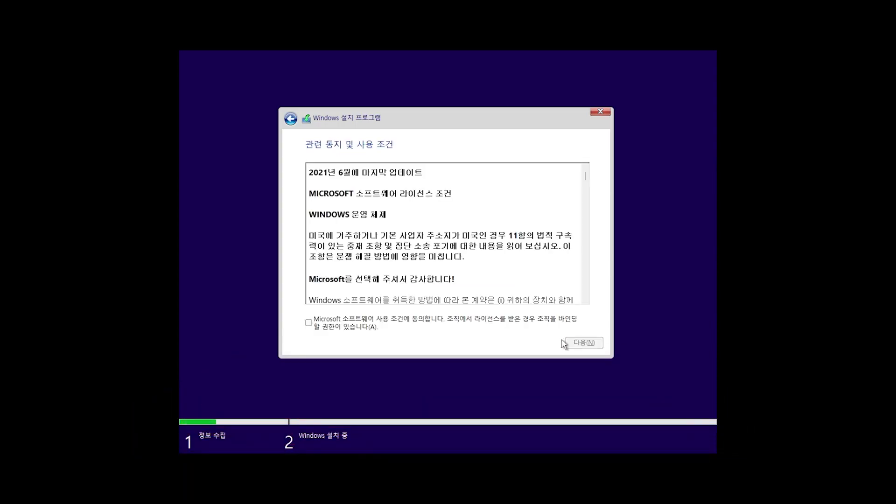
# Accept the license terms and custom-install onto the unallocated 60 GB Drive 0
pyautogui.click(392, 326)
pyautogui.click(583, 343)
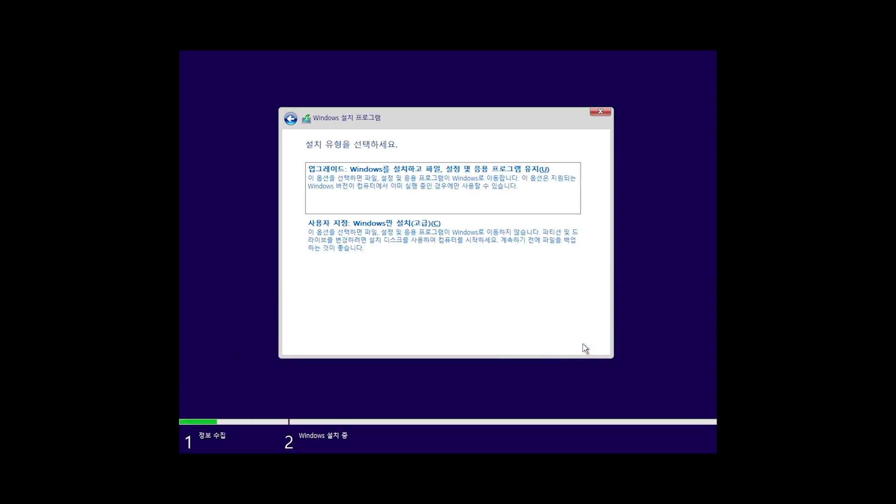
pyautogui.click(462, 248)
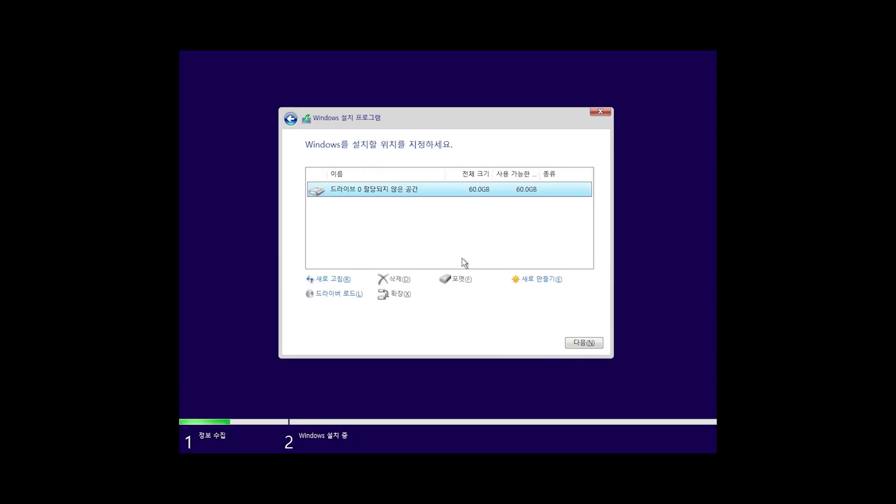
pyautogui.click(579, 346)
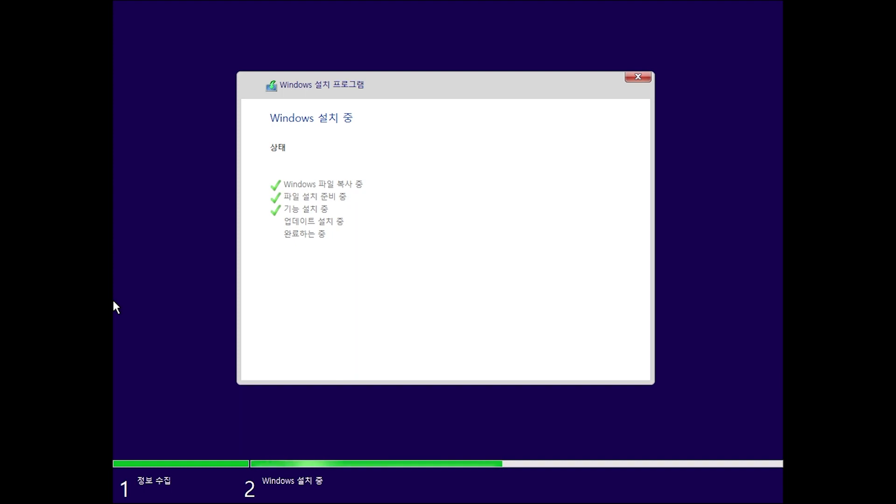
# Wait while Windows 11 installs and restarts into the out-of-box setup
pyautogui.press('super')
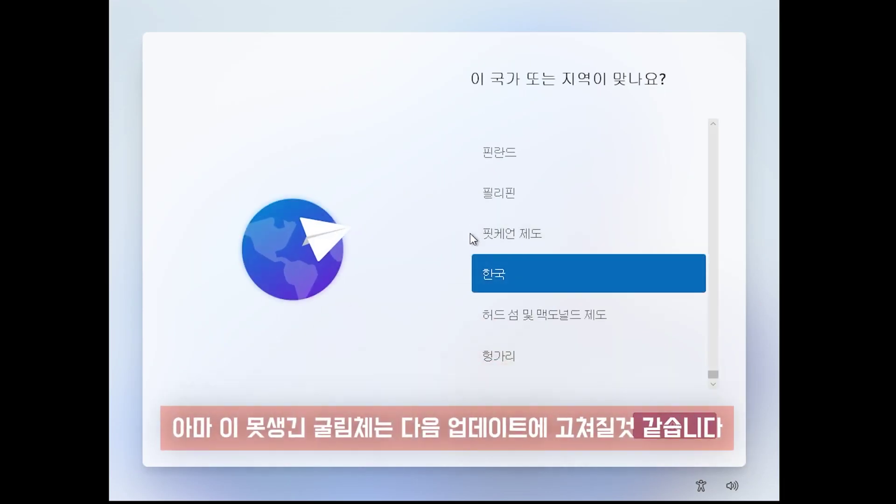
# Confirm 한국 as the region, accept Microsoft 입력기, and skip a second keyboard layout
pyautogui.click(671, 427)
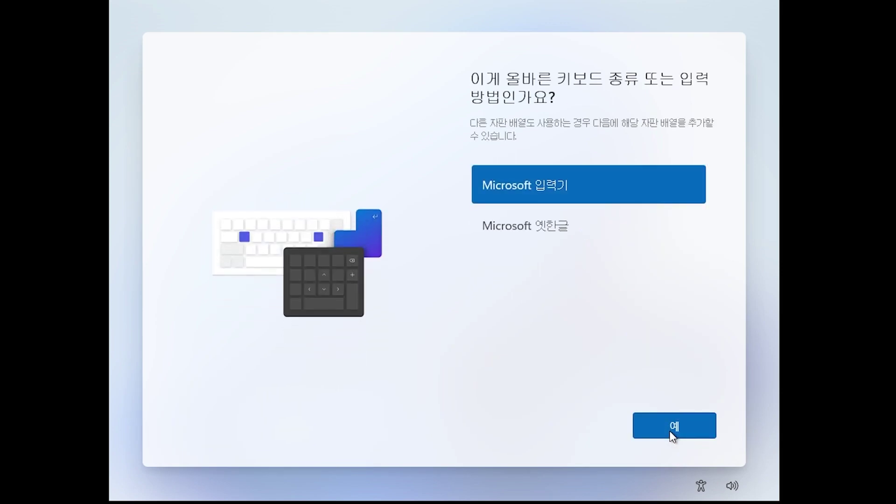
pyautogui.click(671, 432)
pyautogui.click(672, 435)
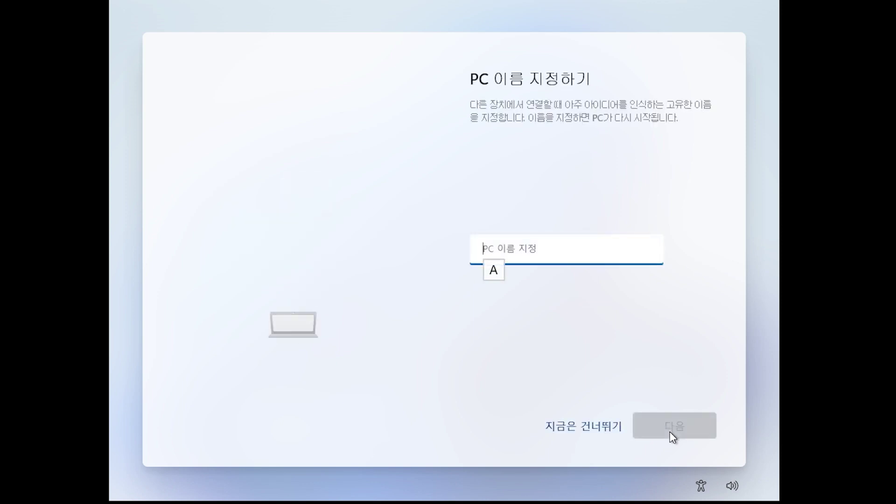
# Enter a PC name, replacing $ with s and deleting the -update ending, then continue
pyautogui.write('micro$oft-fuking-update')
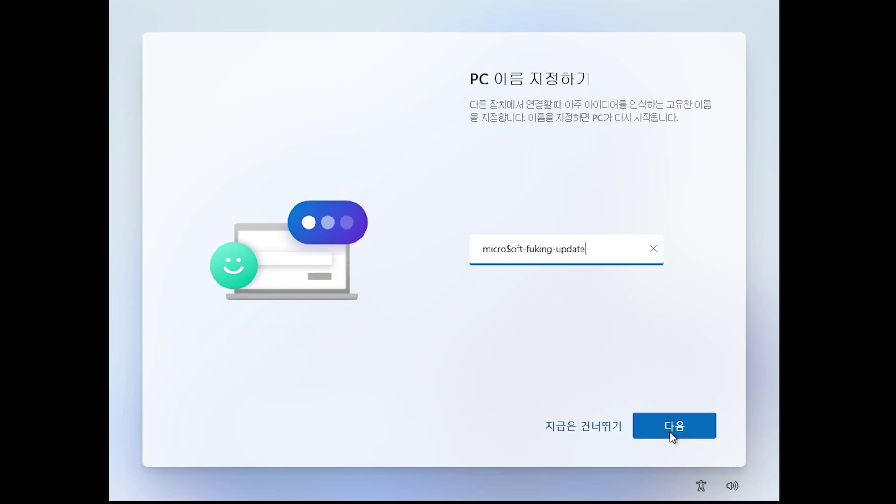
pyautogui.click(672, 436)
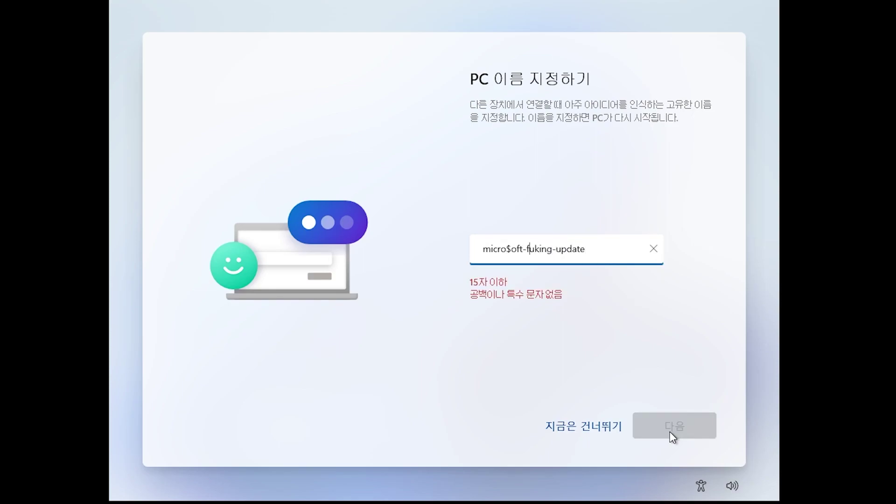
pyautogui.press('BackSpace')
pyautogui.write('s')
pyautogui.moveTo(610, 248); pyautogui.dragTo(551, 249)
pyautogui.press('BackSpace')
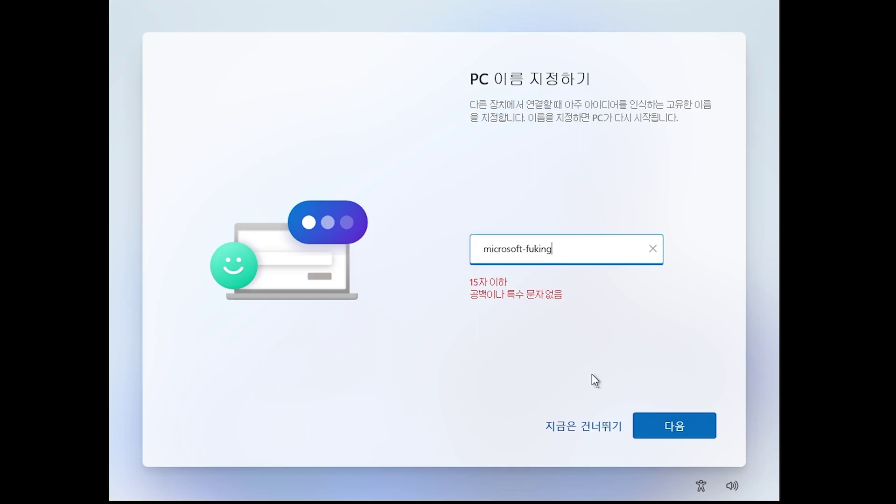
pyautogui.click(665, 427)
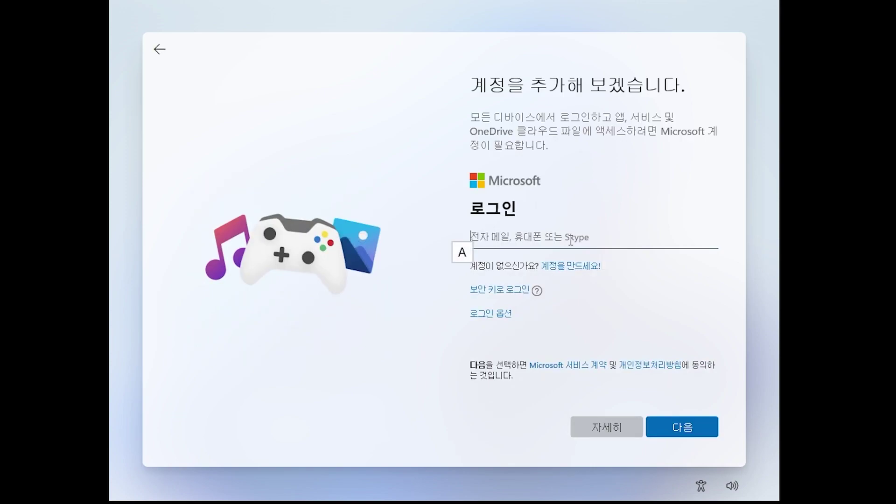
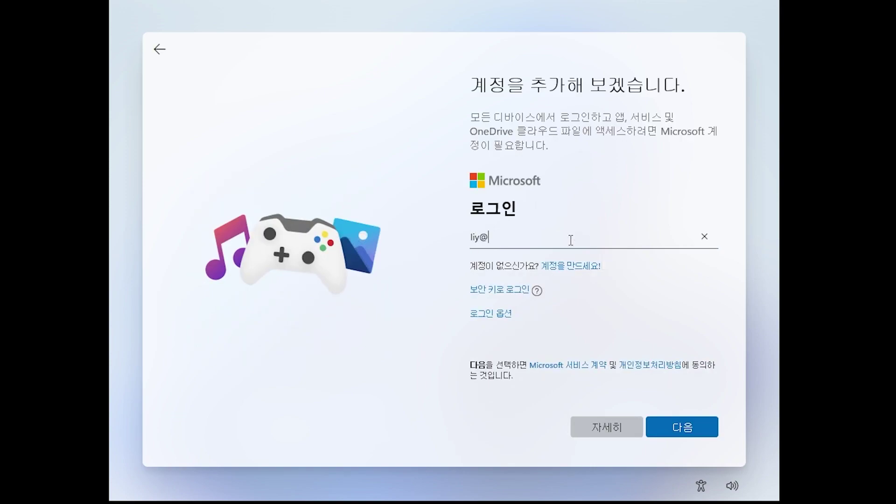
# Sign in with the Microsoft account e-mail, corrected once, and the account password
pyautogui.press('Return')
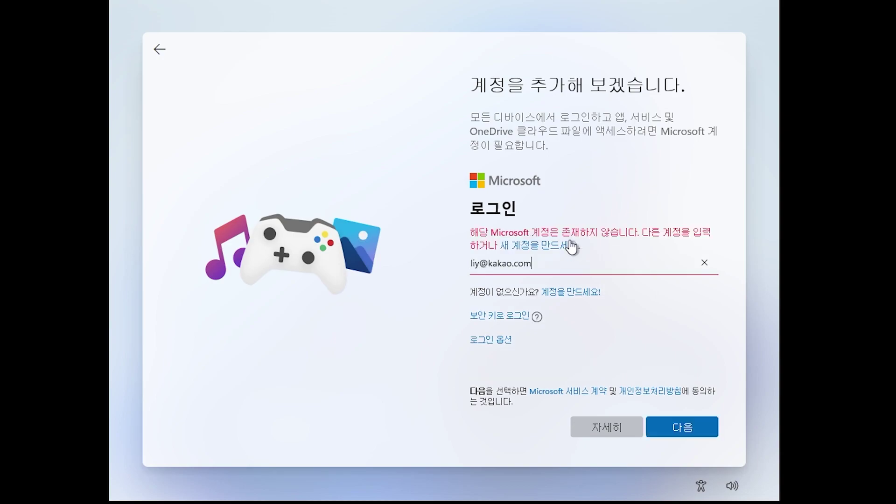
pyautogui.write('l')
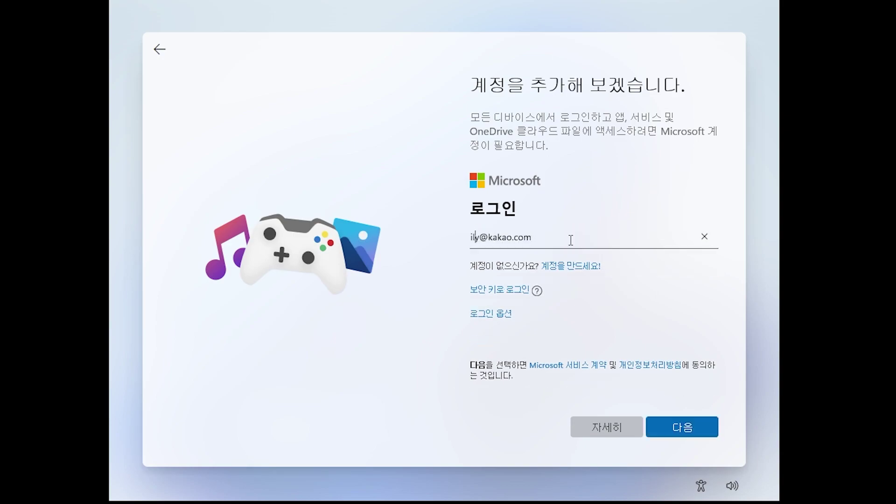
pyautogui.press('Return')
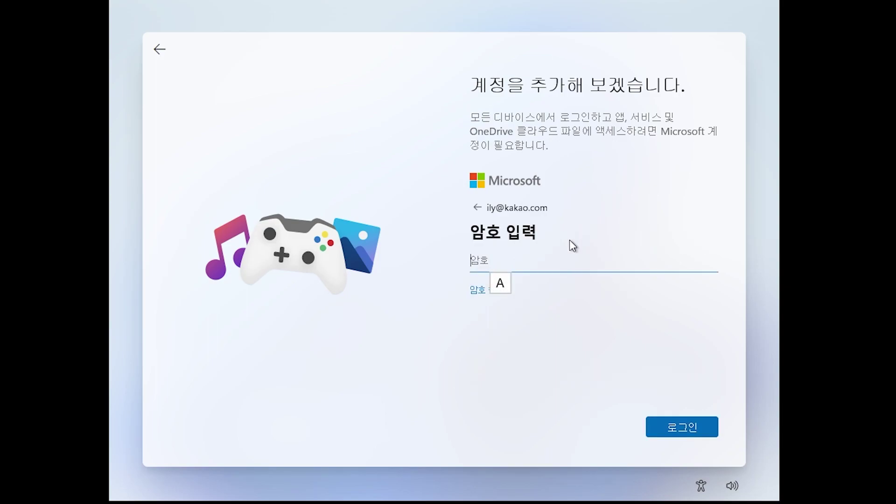
pyautogui.write('********')
pyautogui.press('Return')
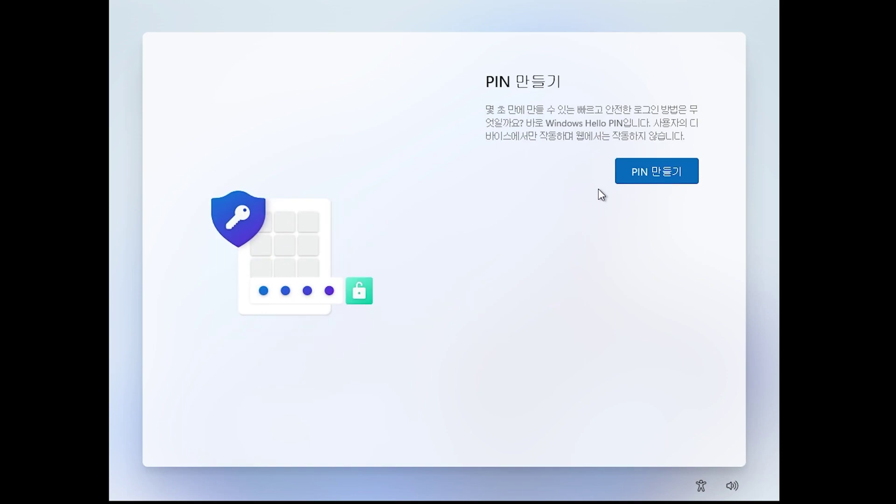
# Create a Windows Hello PIN that allows letters and symbols, entering it in both fields
pyautogui.click(642, 180)
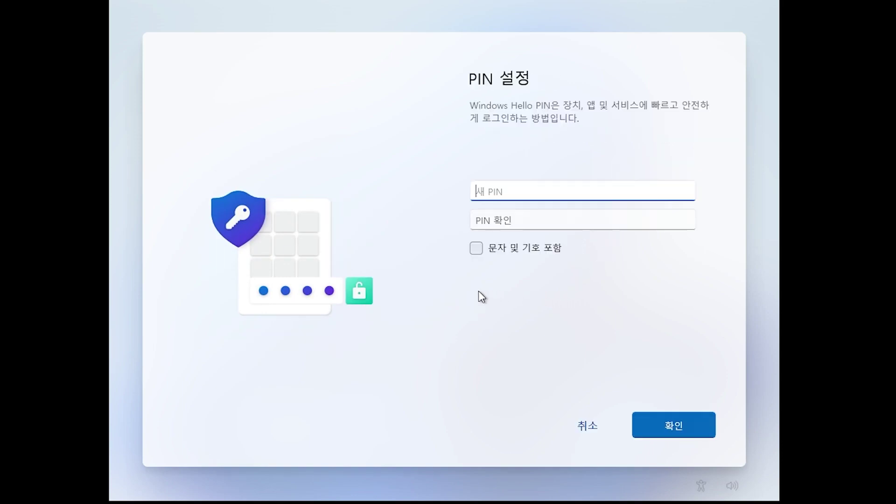
pyautogui.click(475, 254)
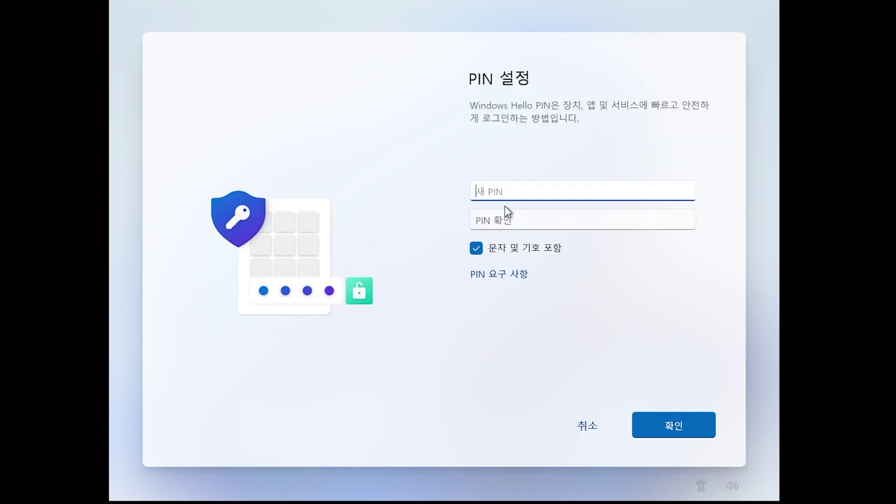
pyautogui.write('1234567890')
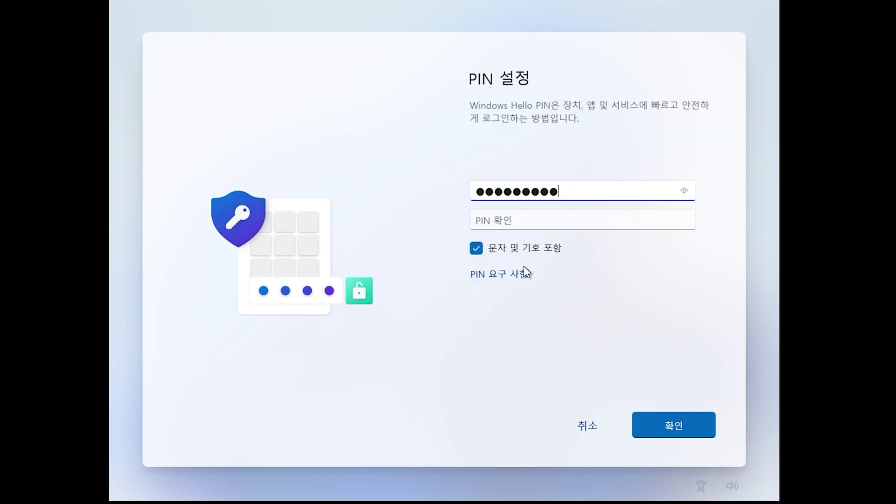
pyautogui.press('Tab')
pyautogui.write('1234567890')
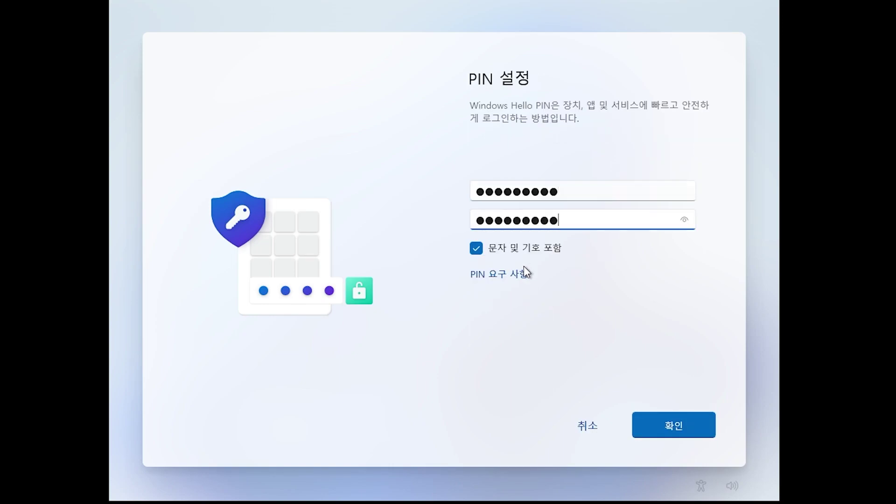
pyautogui.press('Return')
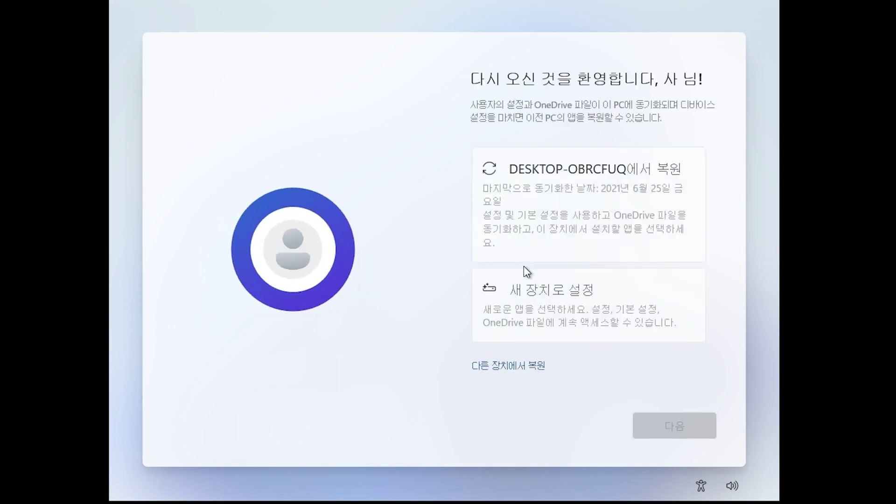
# Set Windows up as a new device and allow location and Find my device
pyautogui.click(538, 291)
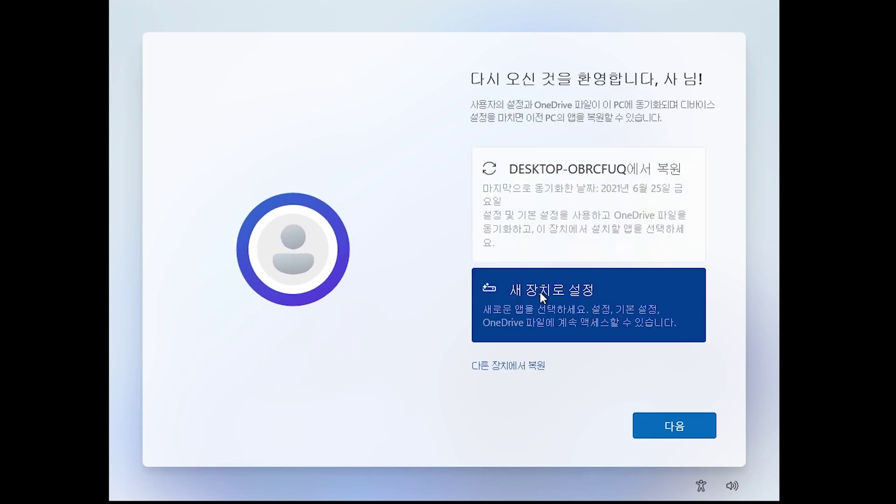
pyautogui.click(654, 419)
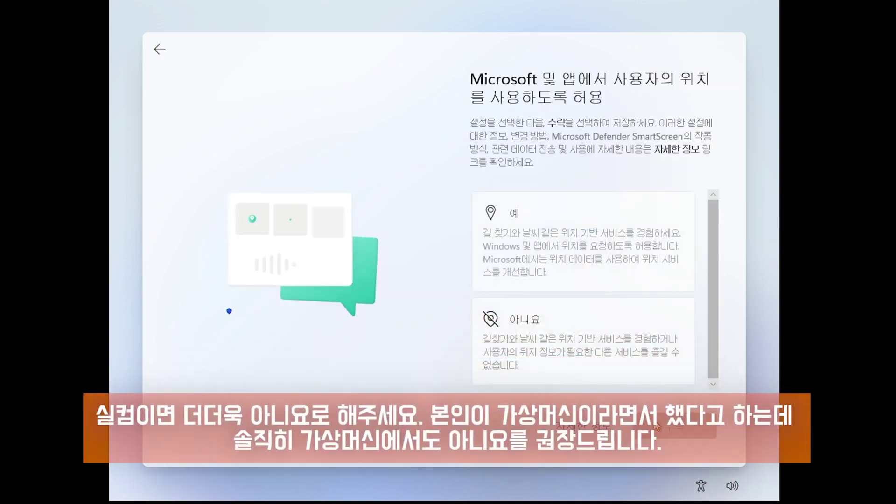
pyautogui.click(599, 279)
pyautogui.click(673, 424)
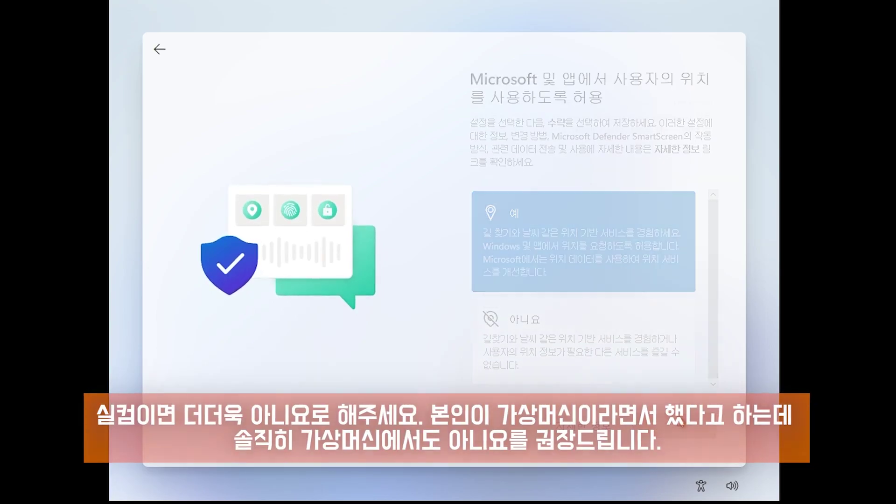
pyautogui.click(618, 270)
pyautogui.click(679, 426)
# Accept the diagnostic data, inking and typing, tailored experiences and advertising ID options
pyautogui.click(642, 322)
pyautogui.click(679, 432)
pyautogui.click(580, 249)
pyautogui.click(672, 418)
pyautogui.click(610, 282)
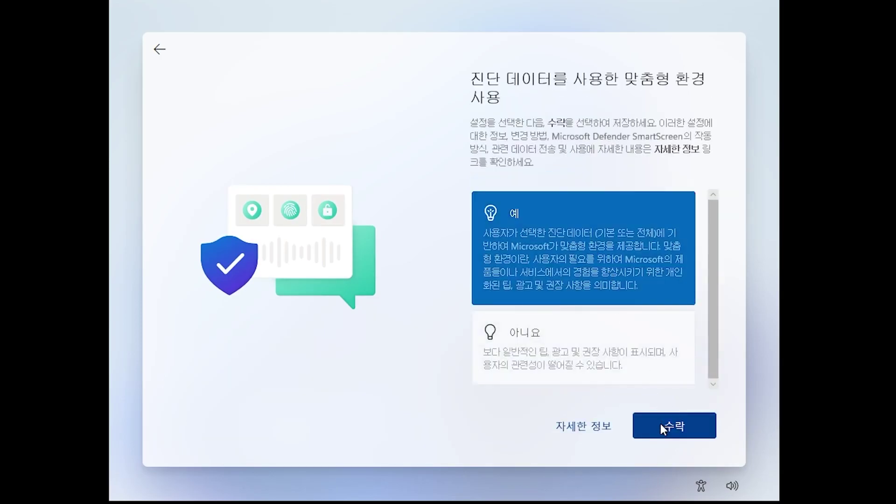
pyautogui.click(659, 424)
pyautogui.click(586, 250)
pyautogui.click(672, 422)
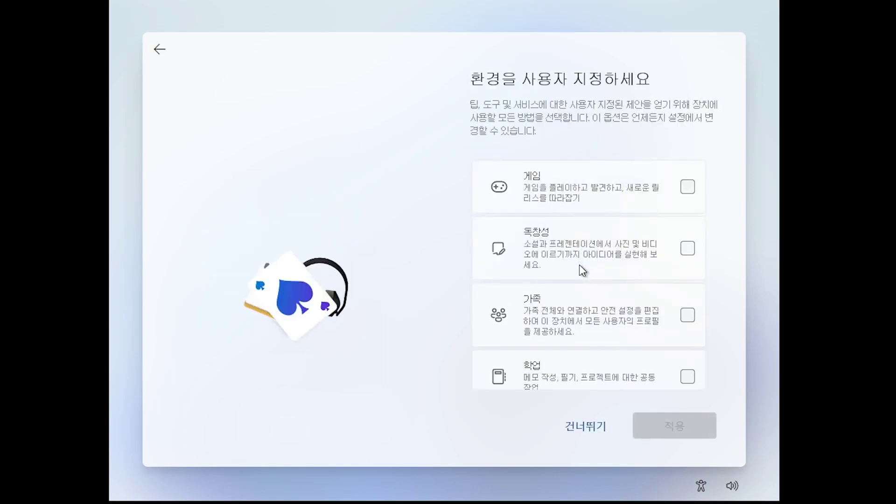
# Skip experience customisation and keep files only on this device instead of OneDrive
pyautogui.scroll(-2, 579, 264)
pyautogui.scroll(2, 578, 265)
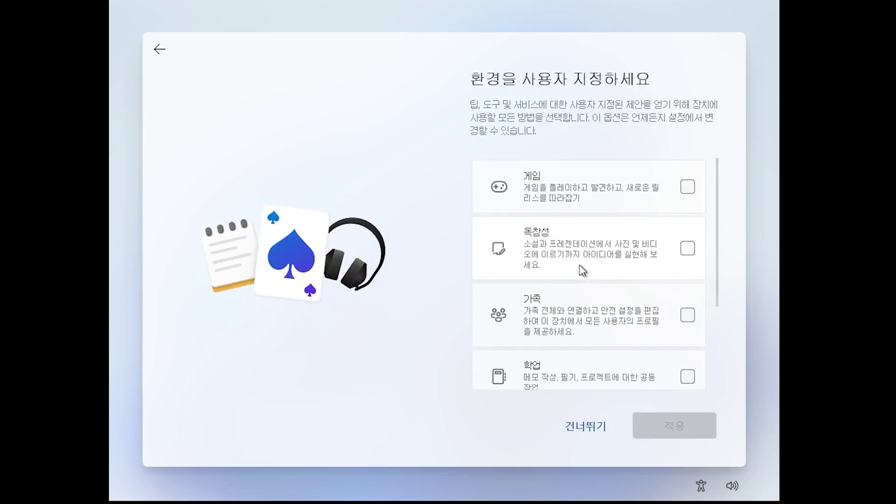
pyautogui.click(583, 428)
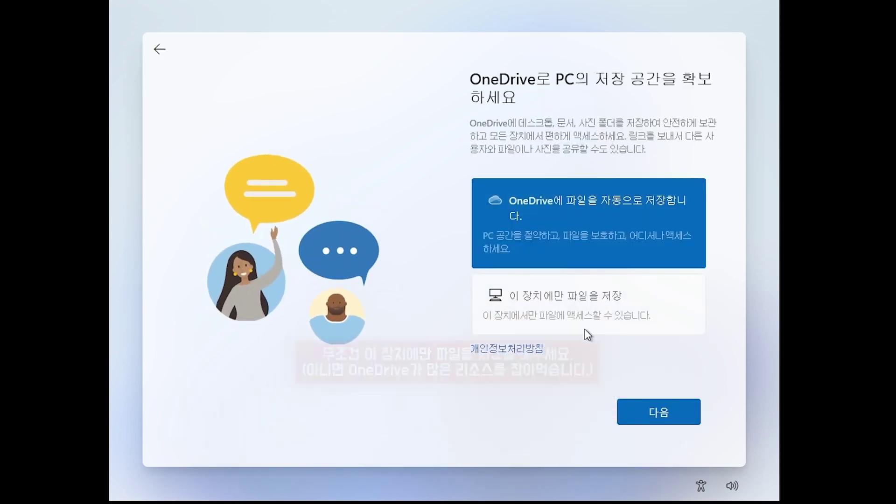
pyautogui.click(585, 334)
pyautogui.click(643, 415)
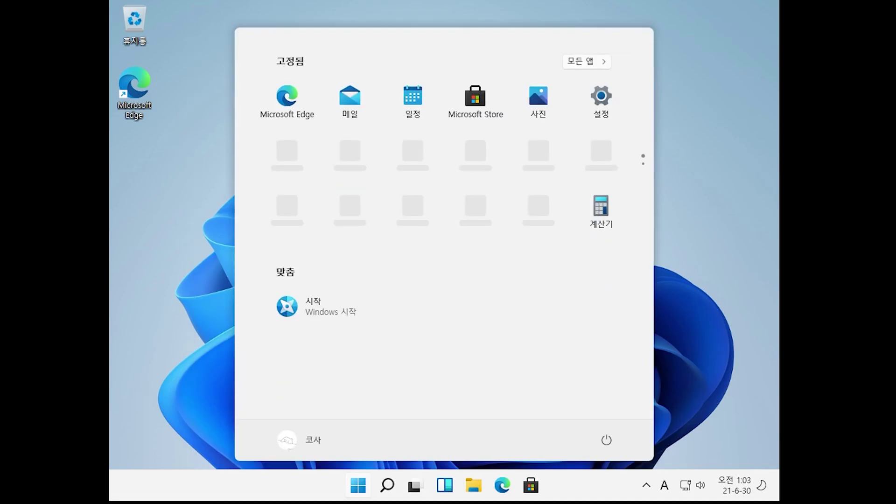
# Mount the VMware Tools installer disc via VM > Install VMware Tools
pyautogui.press('Escape')
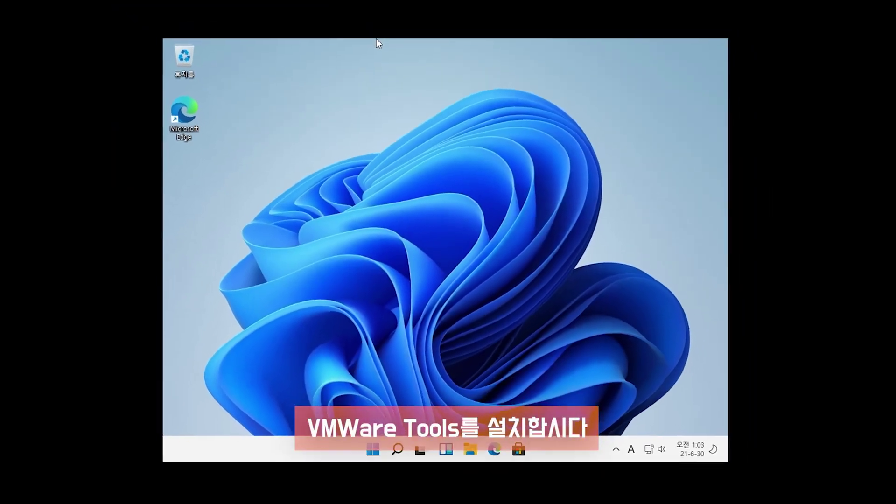
pyautogui.click(131, 4)
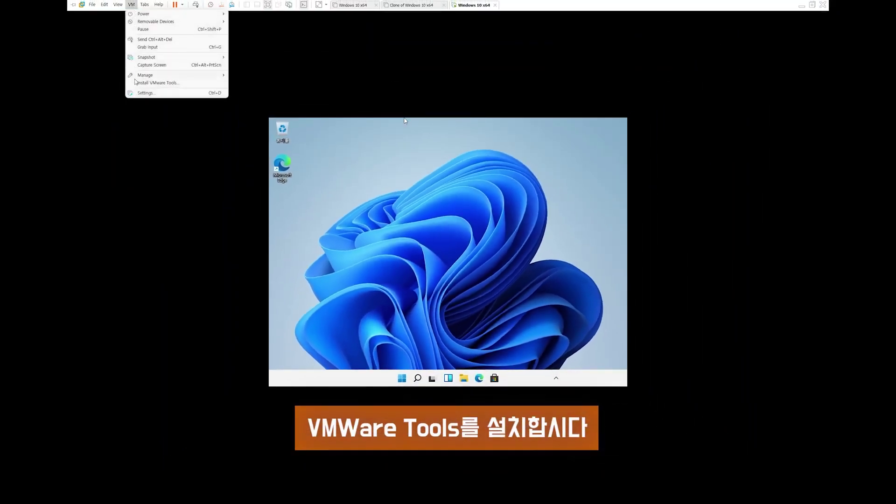
pyautogui.click(143, 83)
pyautogui.click(459, 276)
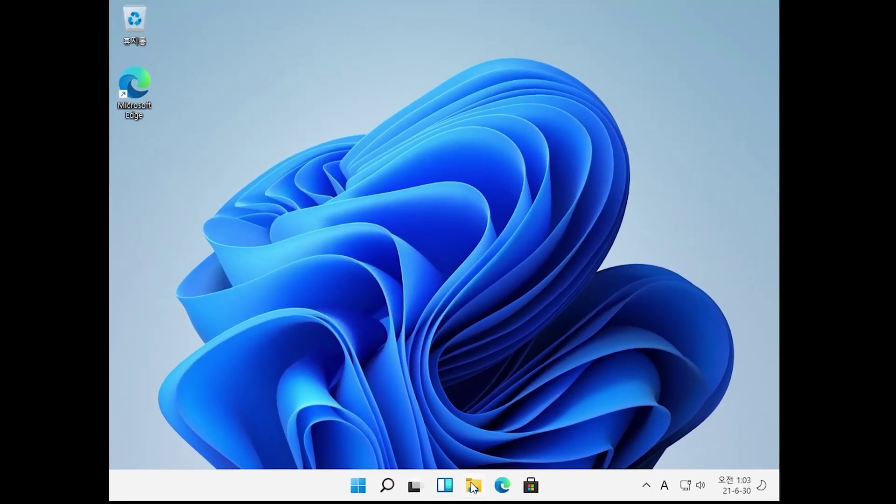
# Open the VMware Tools DVD drive from 내 PC in File Explorer
pyautogui.click(473, 486)
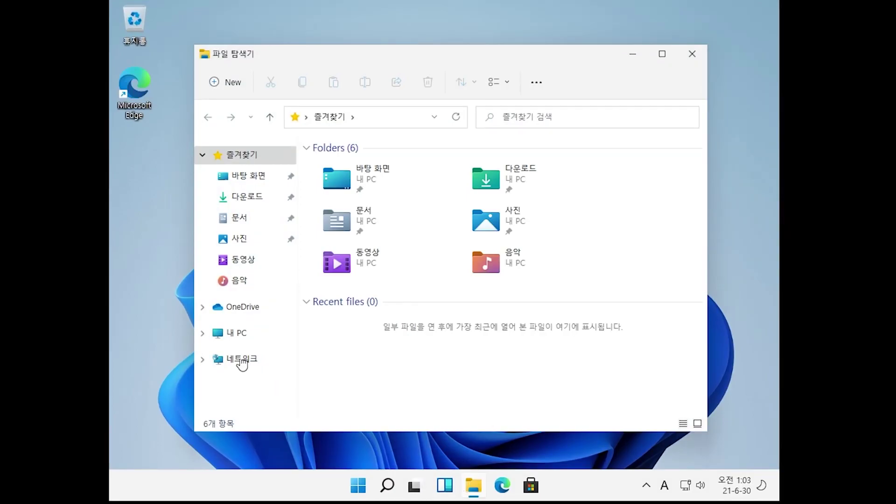
pyautogui.click(230, 334)
pyautogui.click(537, 314)
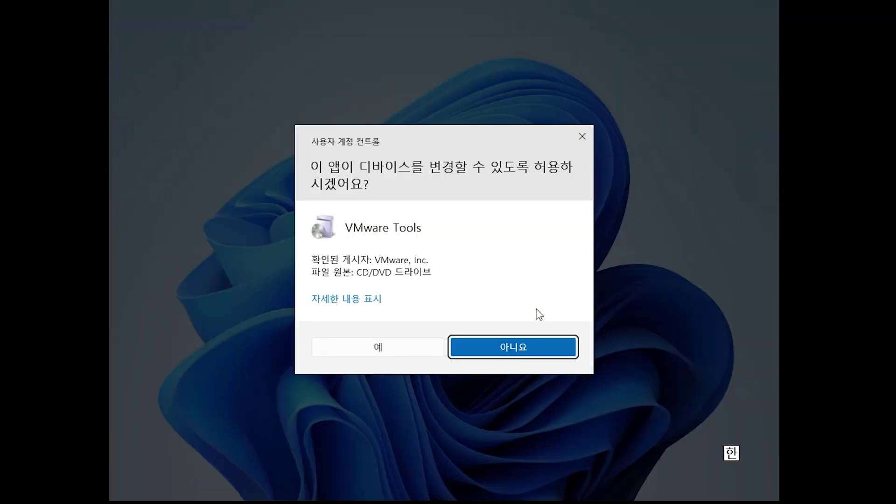
# Install VMware Tools with the Complete setup type and restart the guest
pyautogui.click(368, 350)
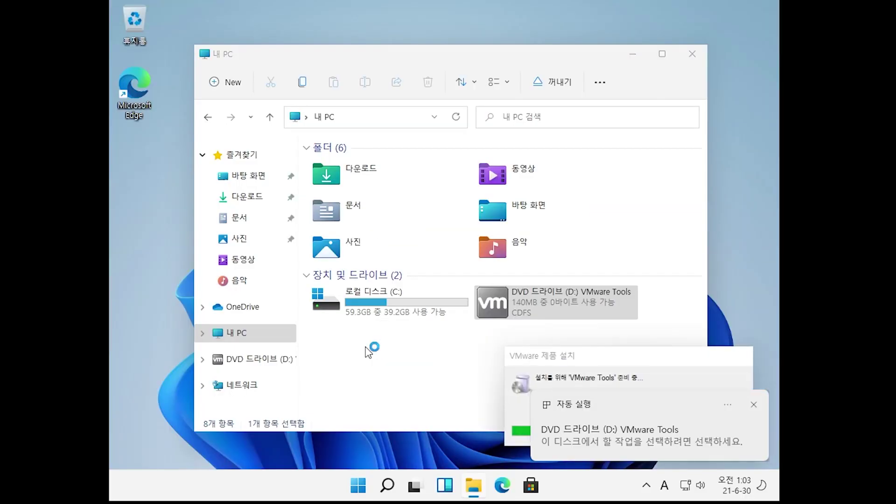
pyautogui.click(632, 54)
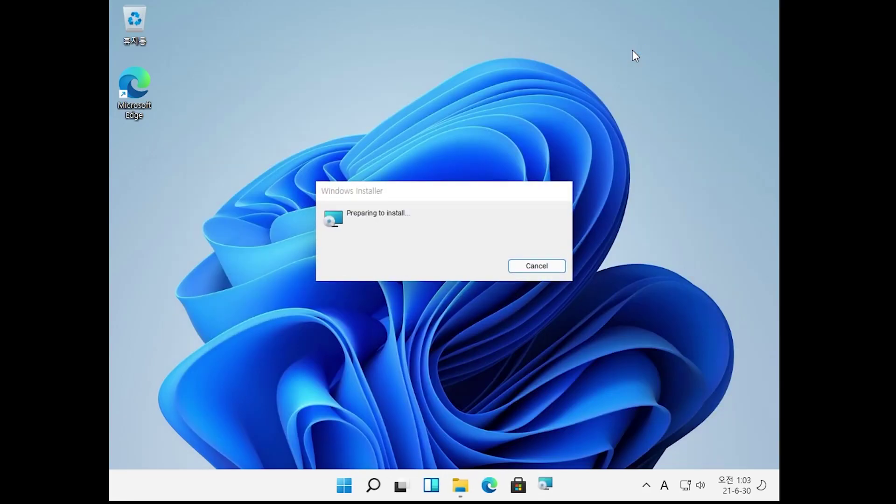
pyautogui.click(513, 342)
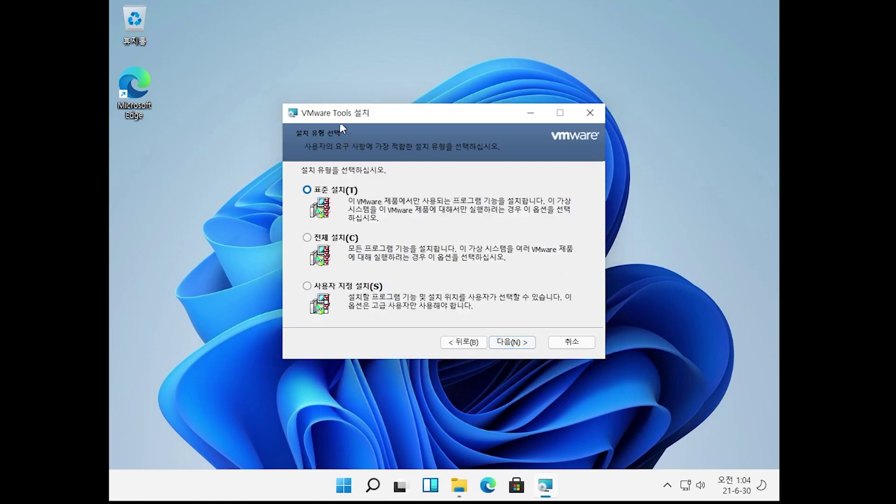
pyautogui.click(347, 240)
pyautogui.click(519, 347)
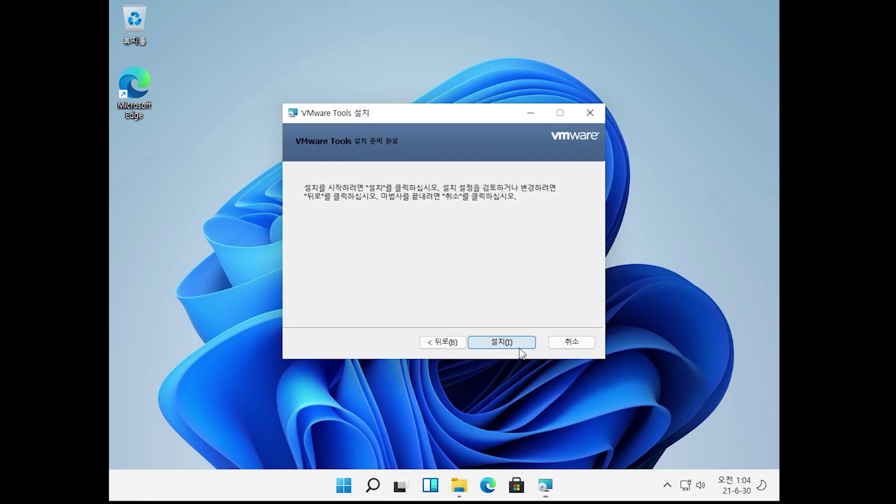
pyautogui.click(519, 347)
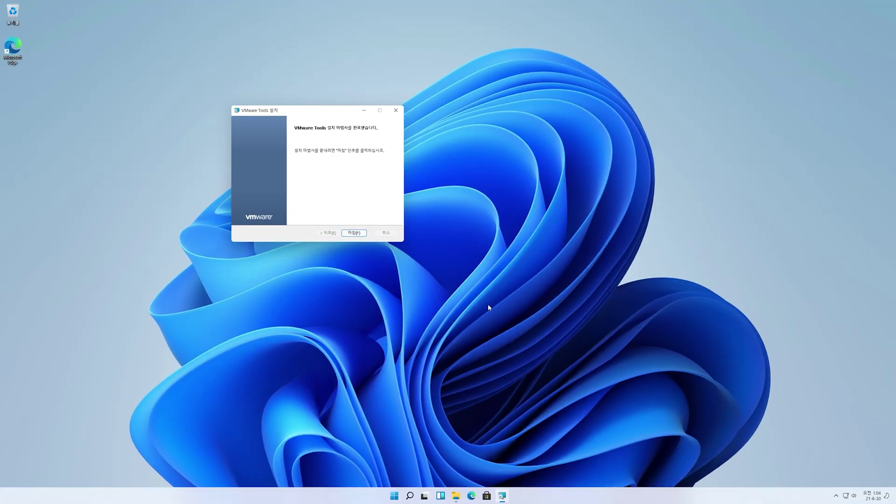
pyautogui.click(354, 232)
pyautogui.click(423, 264)
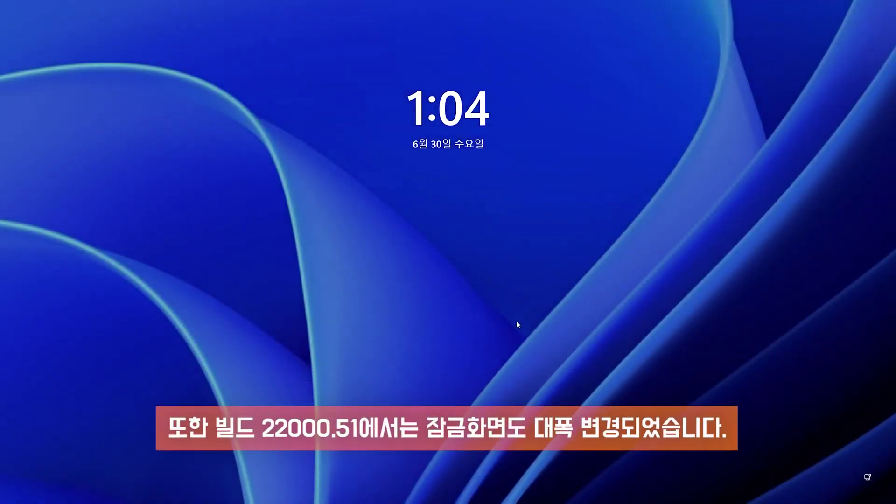
# Dismiss the lock screen and sign in to the guest with the PIN
pyautogui.moveTo(474, 392); pyautogui.dragTo(473, 224)
pyautogui.click(475, 311)
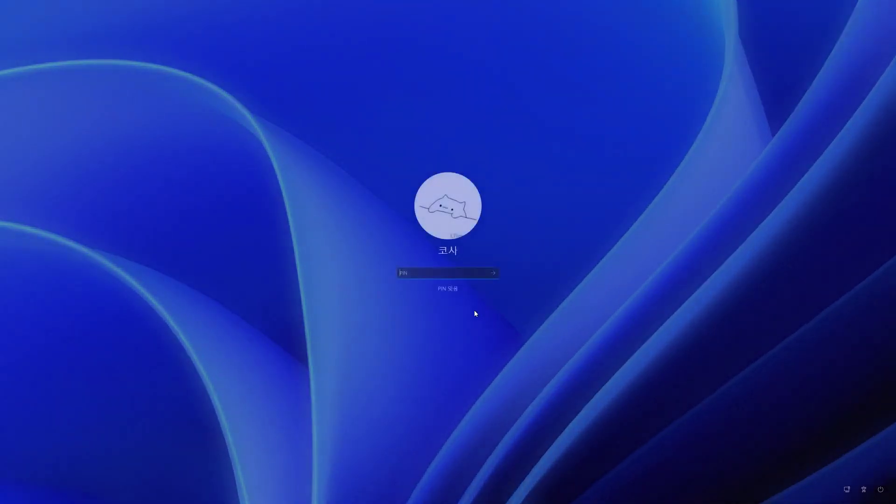
pyautogui.write('••••••')
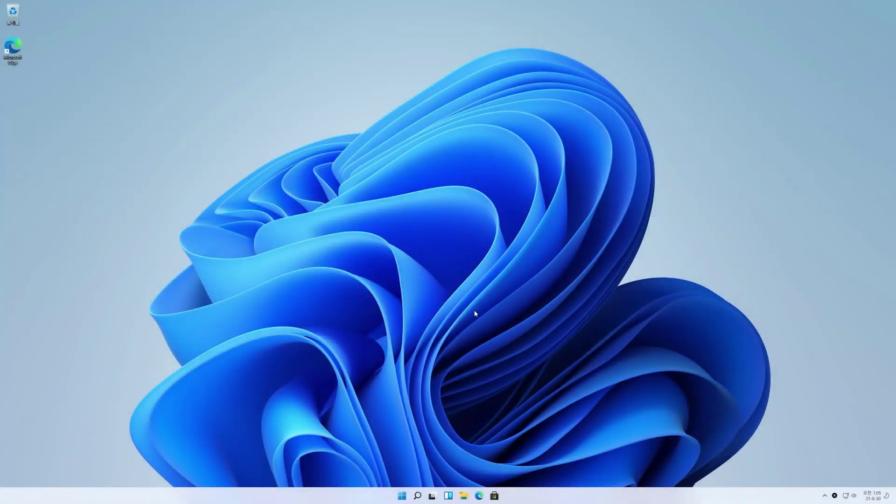
# Apply the dark purple Glow theme from the desktop's Personalize settings
pyautogui.rightClick(326, 214)
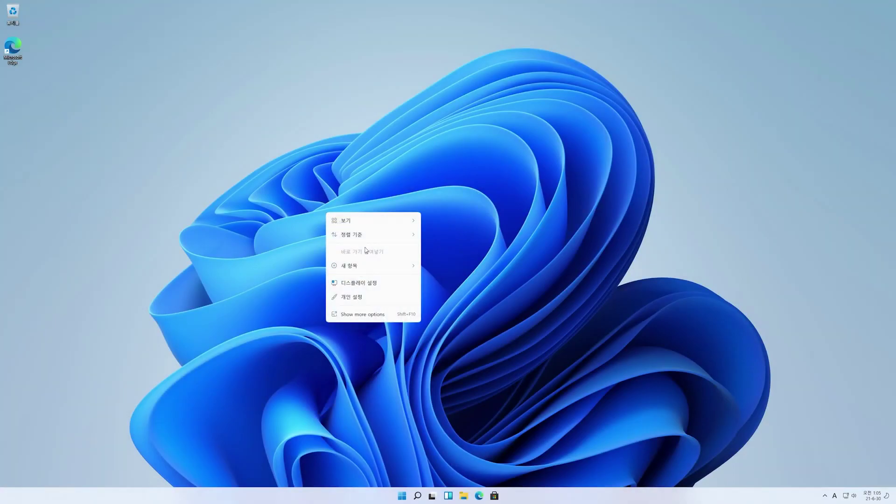
pyautogui.click(355, 315)
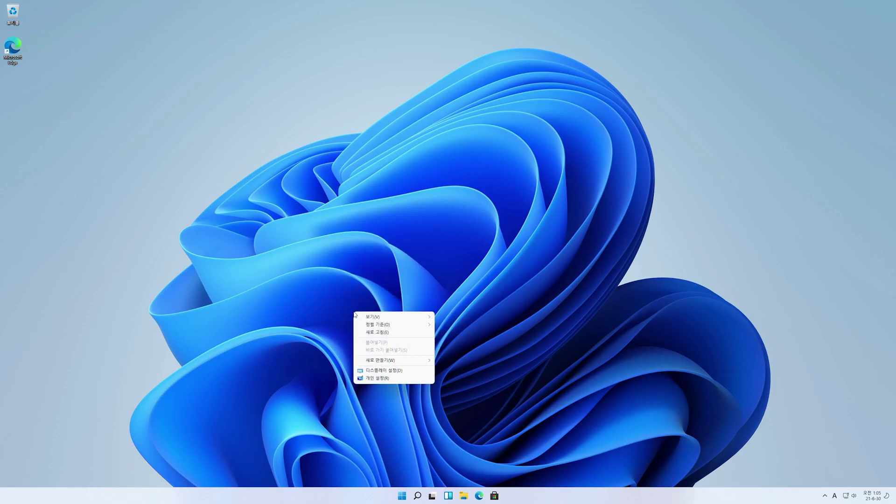
pyautogui.click(369, 380)
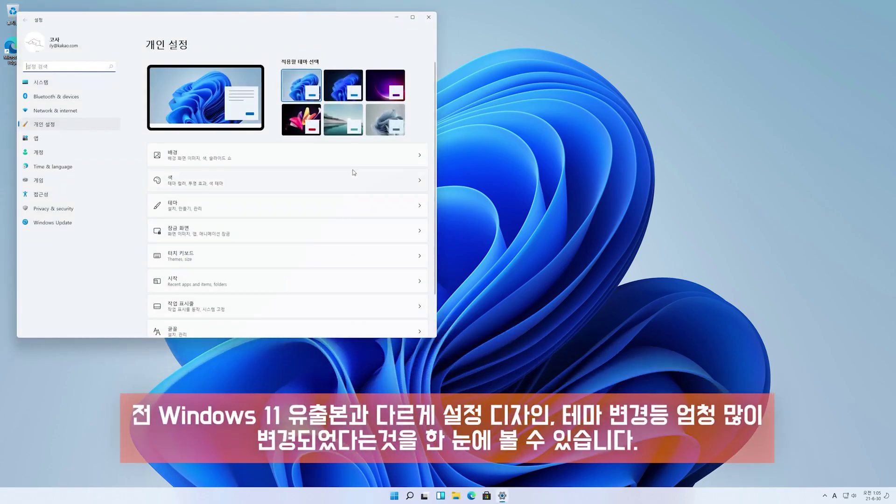
pyautogui.click(381, 91)
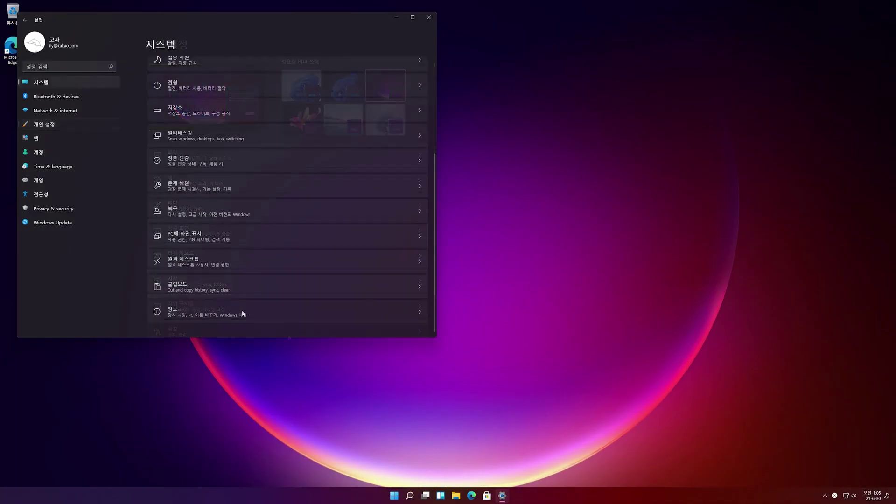
# View the About, product key and activation, and Windows Update pages, then close Settings
pyautogui.click(239, 312)
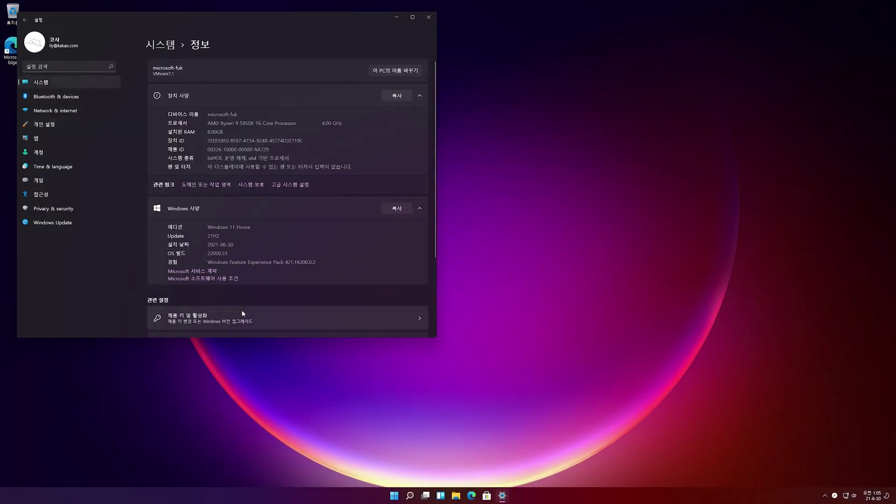
pyautogui.scroll(-3, 285, 149)
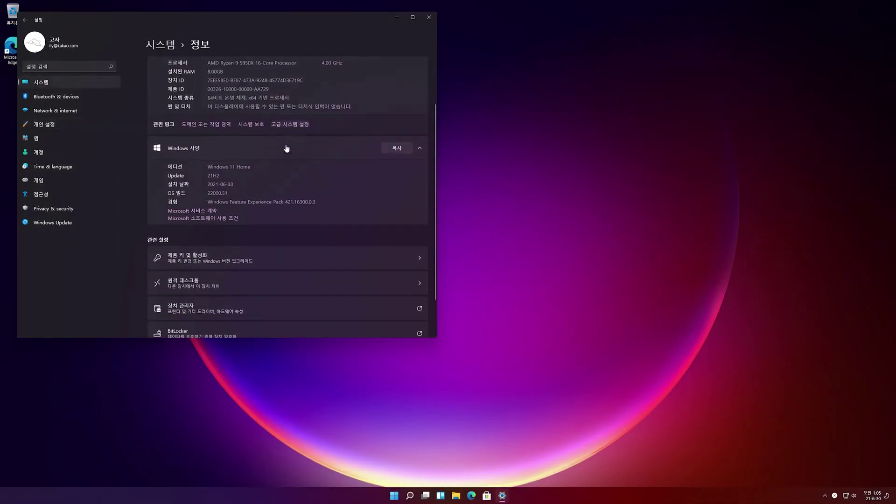
pyautogui.click(260, 214)
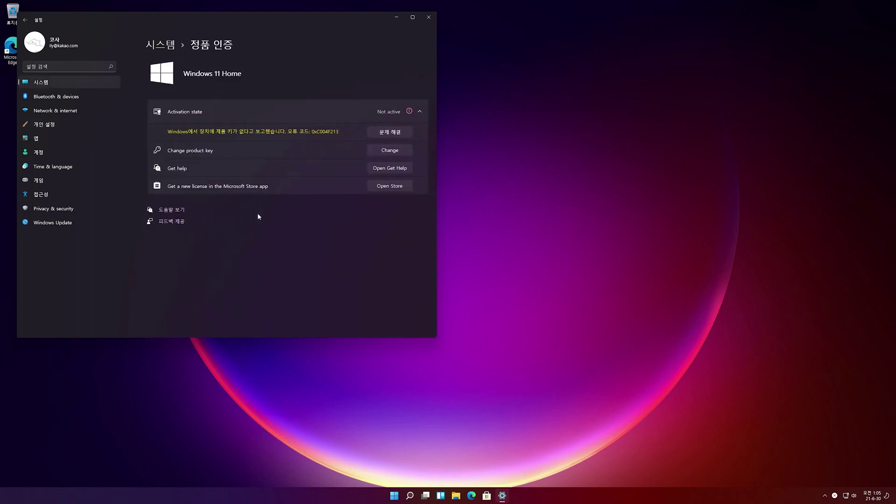
pyautogui.click(76, 224)
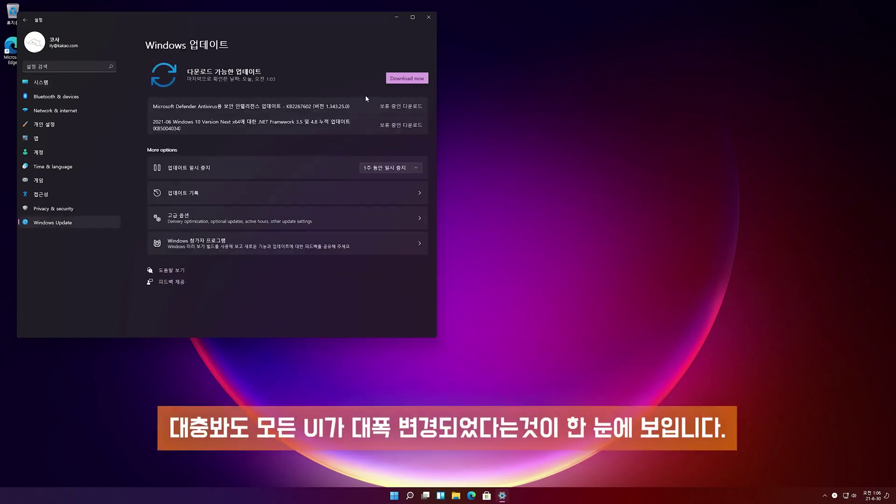
pyautogui.click(428, 17)
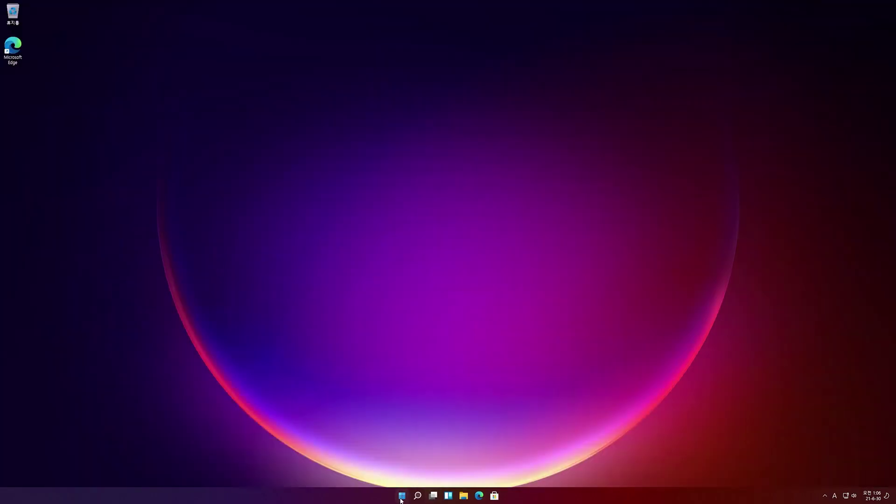
pyautogui.click(401, 498)
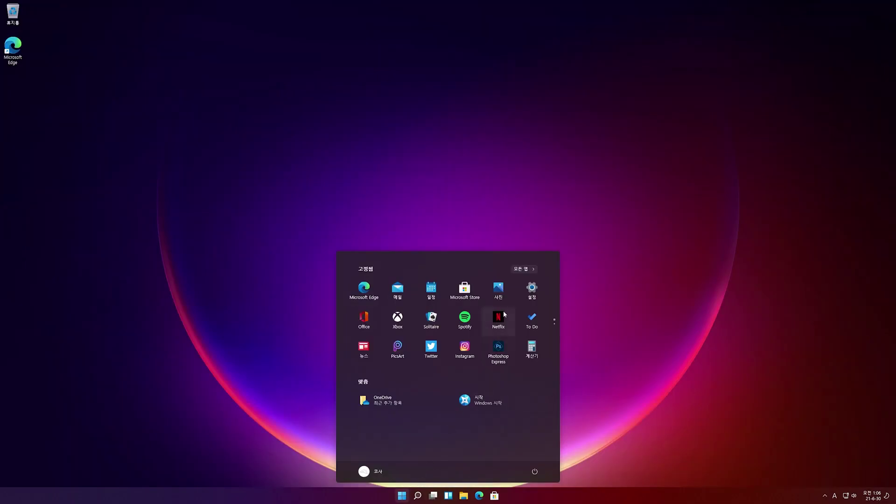
# Launch the Get Started app from the All apps list
pyautogui.click(521, 269)
pyautogui.scroll(-5, 451, 362)
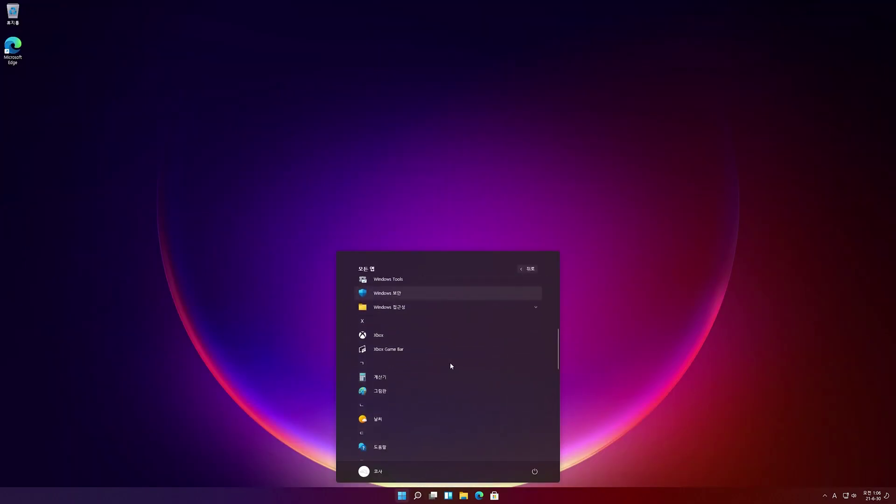
pyautogui.scroll(-3, 449, 365)
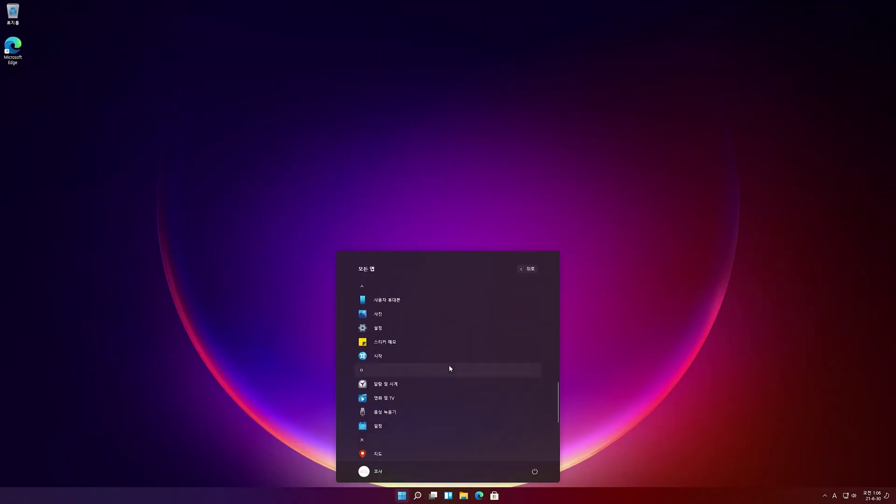
pyautogui.click(399, 357)
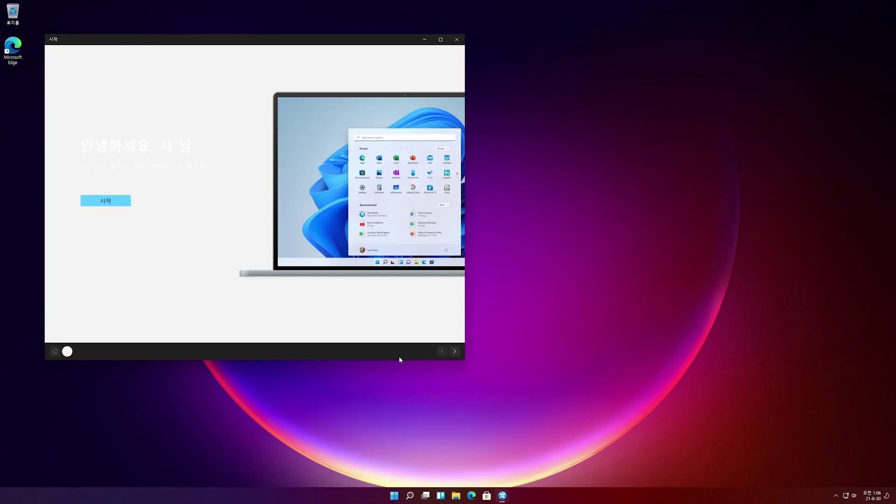
# Apply the light blue Bloom theme from the desktop's Personalize settings
pyautogui.rightClick(519, 289)
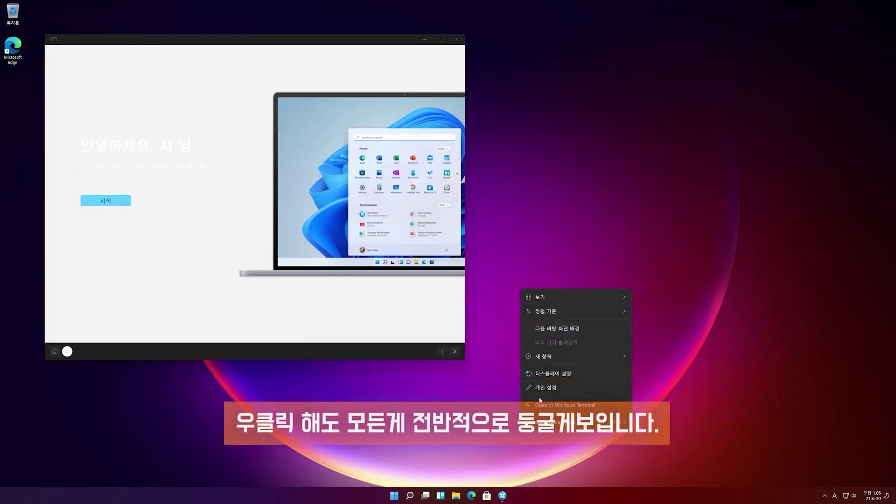
pyautogui.click(548, 388)
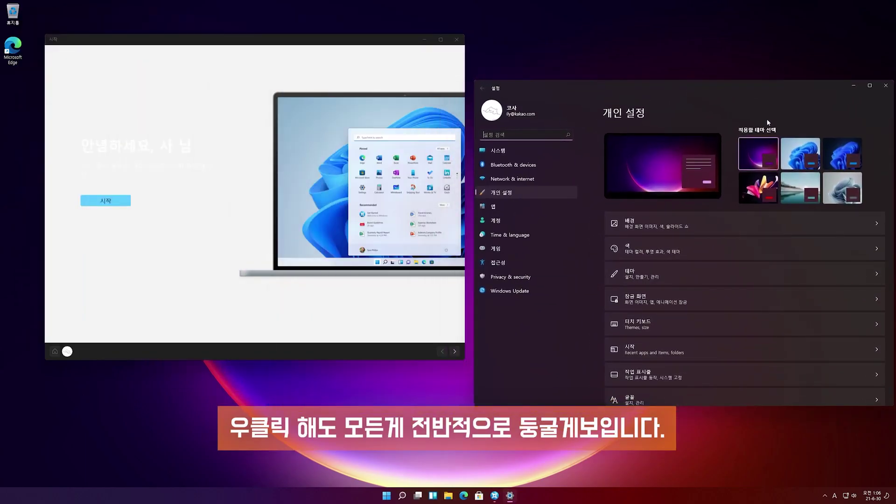
pyautogui.click(799, 154)
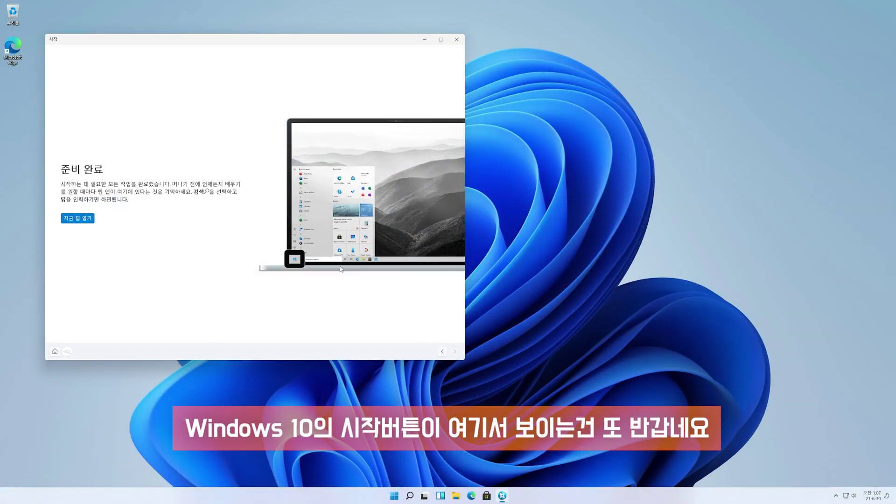
# Open the tips and draw black freehand strokes and lines on the Paint canvas
pyautogui.click(74, 219)
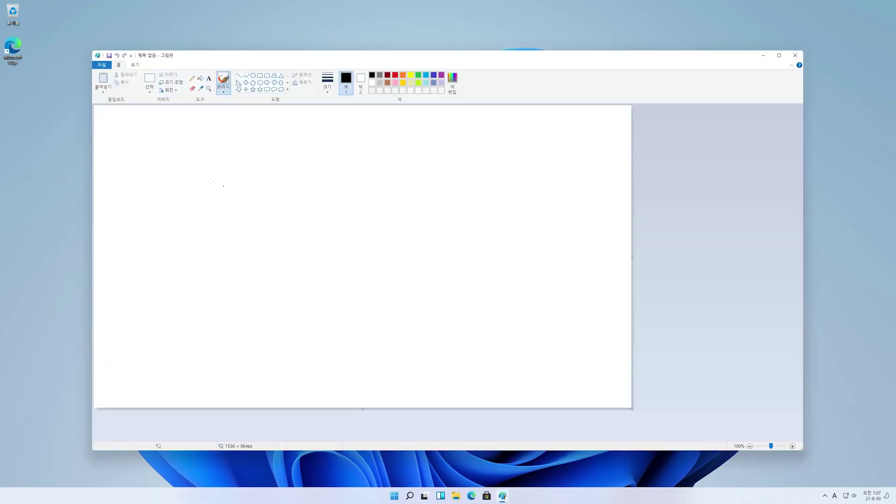
pyautogui.moveTo(170, 160); pyautogui.dragTo(137, 216)
pyautogui.moveTo(214, 144); pyautogui.dragTo(248, 224)
pyautogui.moveTo(258, 145); pyautogui.dragTo(304, 216)
pyautogui.moveTo(478, 149); pyautogui.dragTo(494, 185)
pyautogui.moveTo(579, 149); pyautogui.dragTo(486, 261)
pyautogui.moveTo(100, 281); pyautogui.dragTo(523, 285)
pyautogui.moveTo(159, 300); pyautogui.dragTo(657, 312)
# Draw an orange loop, switch to green, and snap the Explorer window right
pyautogui.click(403, 74)
pyautogui.moveTo(320, 241)
pyautogui.mouseDown()
pyautogui.moveTo(287, 229)
pyautogui.moveTo(324, 212)
pyautogui.moveTo(345, 225)
pyautogui.mouseUp()
pyautogui.click(418, 75)
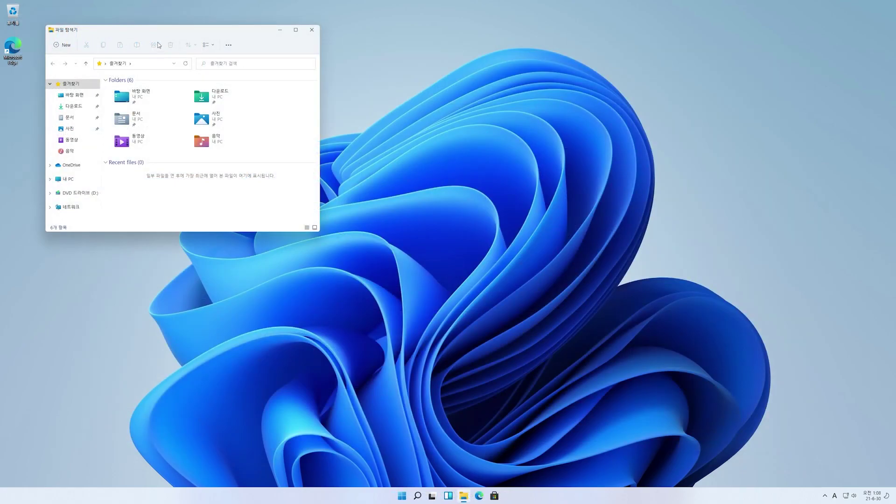
pyautogui.moveTo(171, 36); pyautogui.dragTo(281, 131)
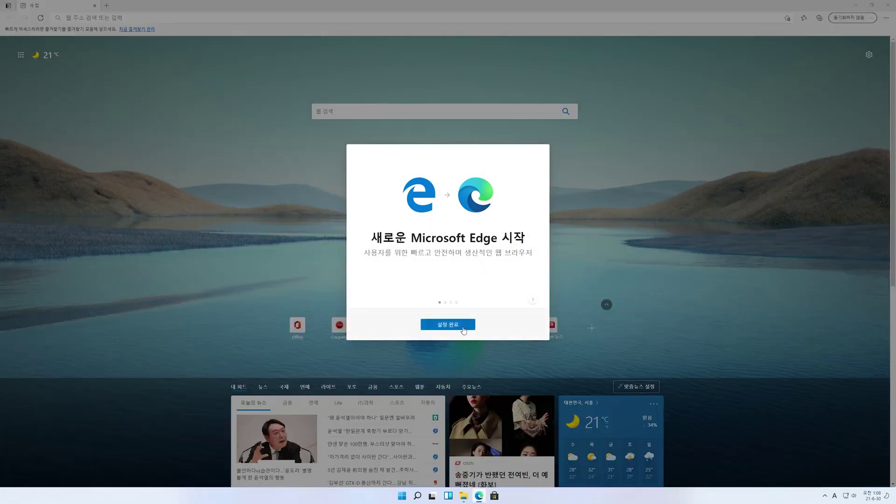
# Start Edge's first-run setup, fill the left half with File Explorer and adjust the split
pyautogui.click(447, 325)
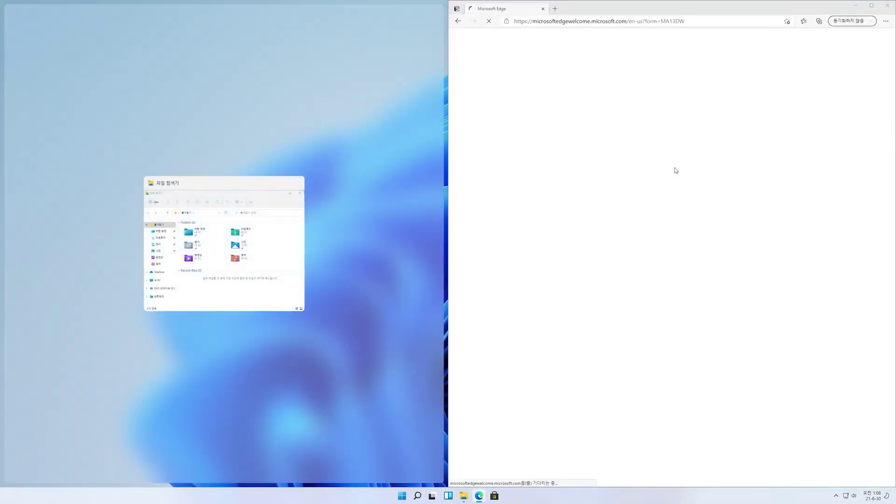
pyautogui.click(248, 245)
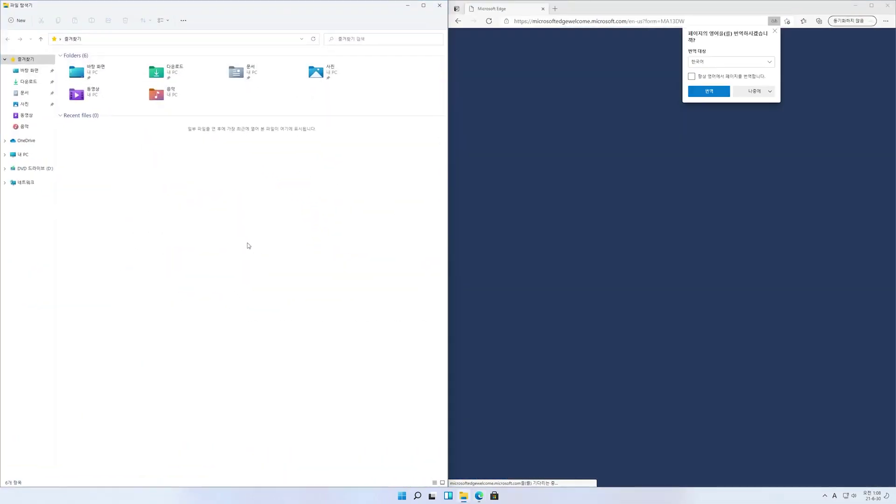
pyautogui.moveTo(448, 173); pyautogui.dragTo(255, 186)
# Snap File Explorer into the left half and Edge into the top-right zone, then open Widgets
pyautogui.moveTo(379, 87)
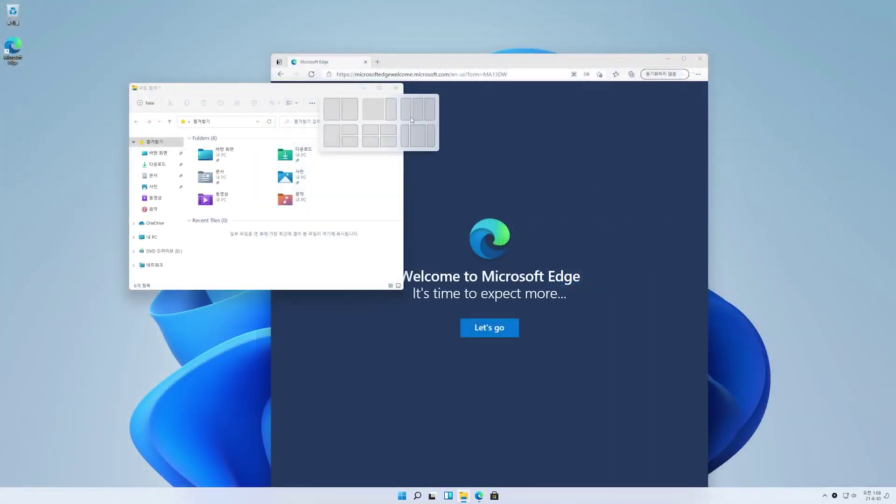
pyautogui.click(332, 136)
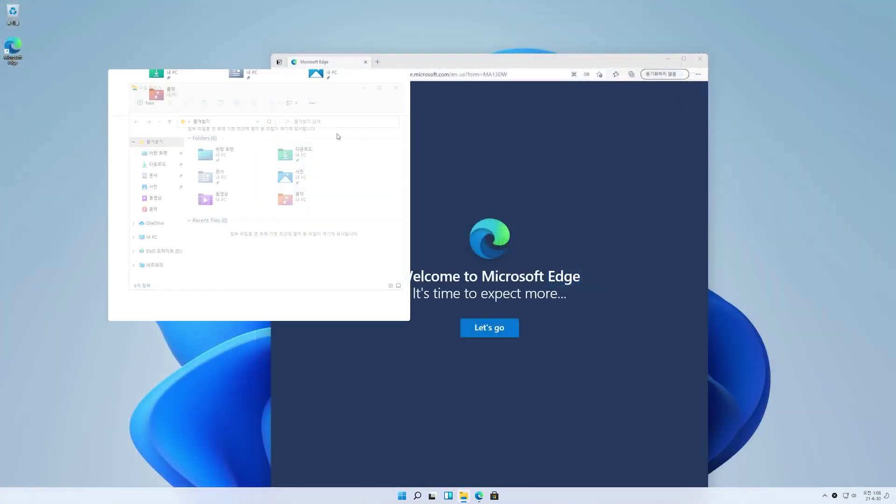
pyautogui.click(643, 121)
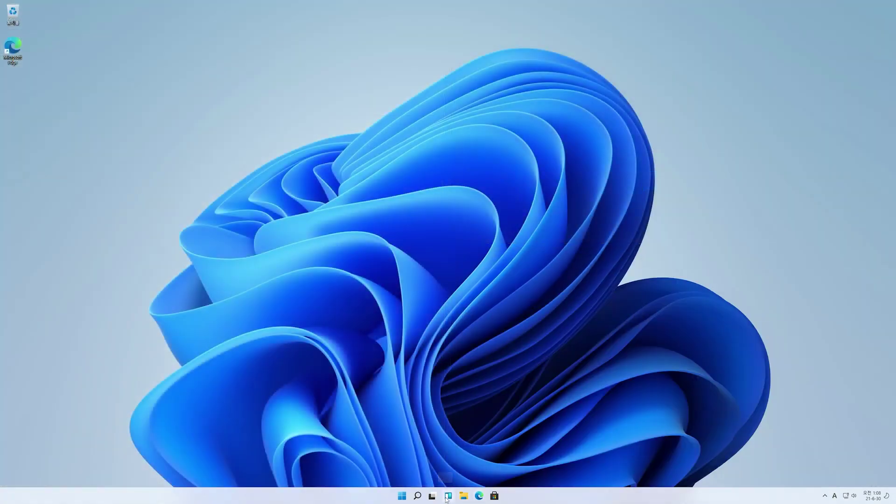
pyautogui.click(447, 496)
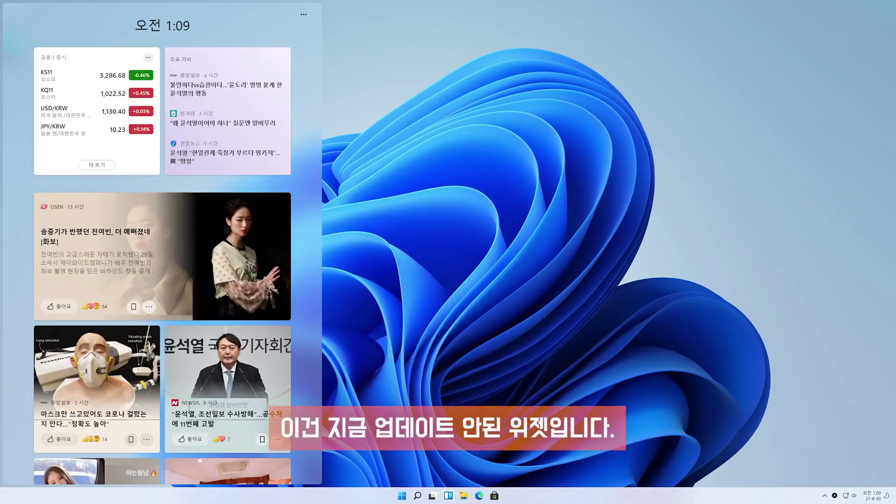
# Move the weather widget lower, open widget settings, then show notifications with the June 2021 calendar
pyautogui.scroll(-2, 196, 320)
pyautogui.scroll(-1, 195, 320)
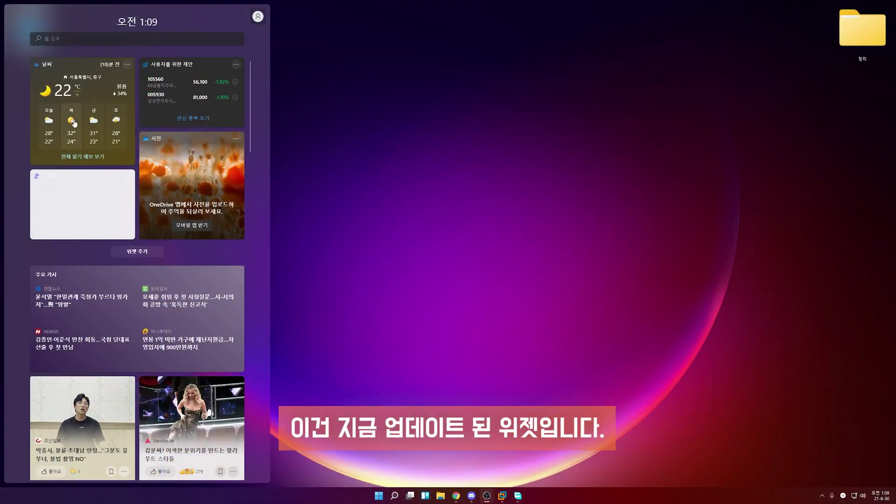
pyautogui.moveTo(74, 122); pyautogui.dragTo(130, 303)
pyautogui.click(257, 17)
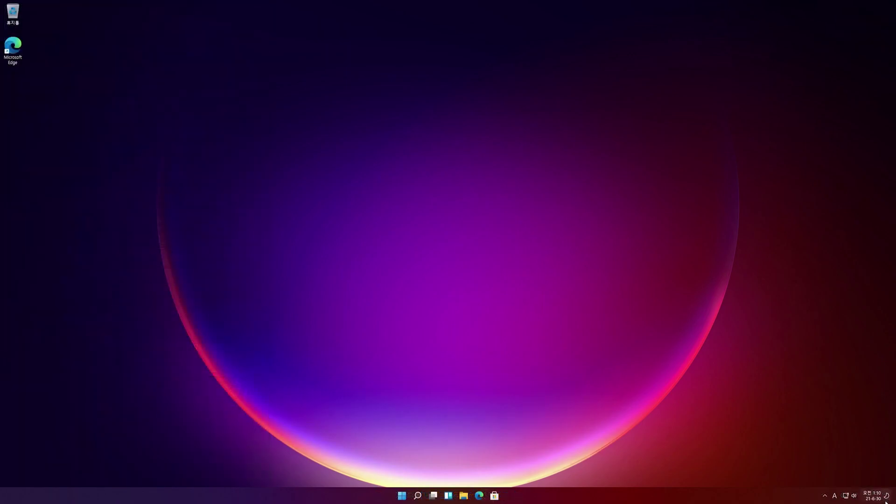
pyautogui.click(884, 498)
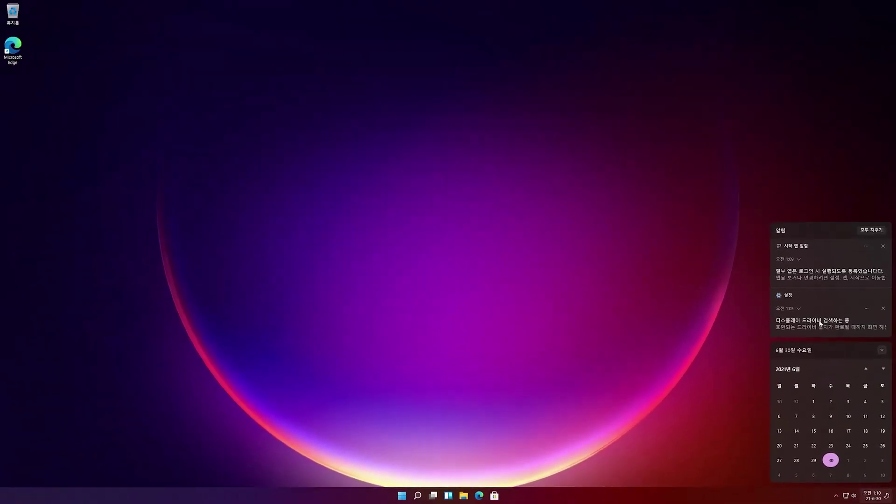
# Add the 다른 화면에 표시 and 자판 배열 tiles, then remove them and unpin 우선 순위만
pyautogui.click(852, 497)
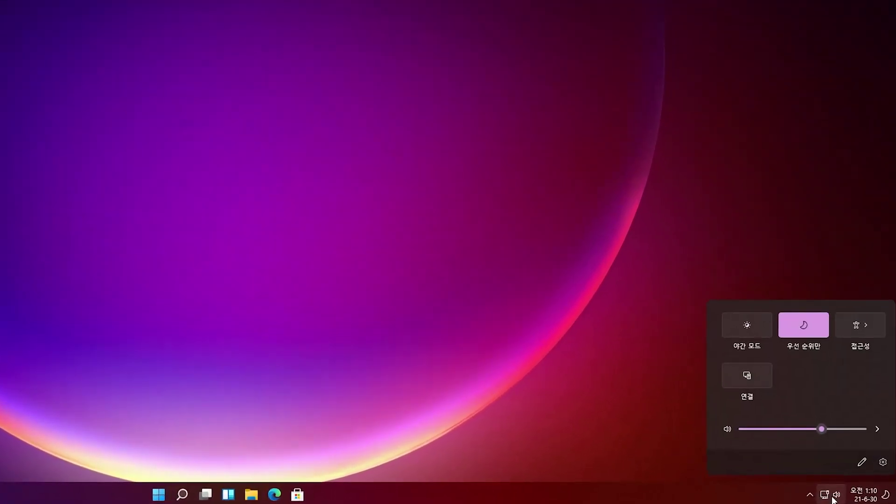
pyautogui.click(861, 462)
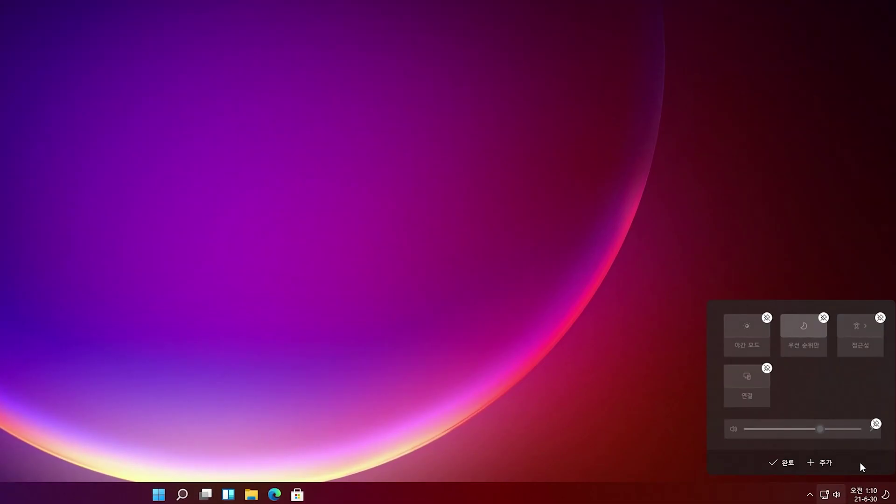
pyautogui.click(825, 464)
pyautogui.click(817, 418)
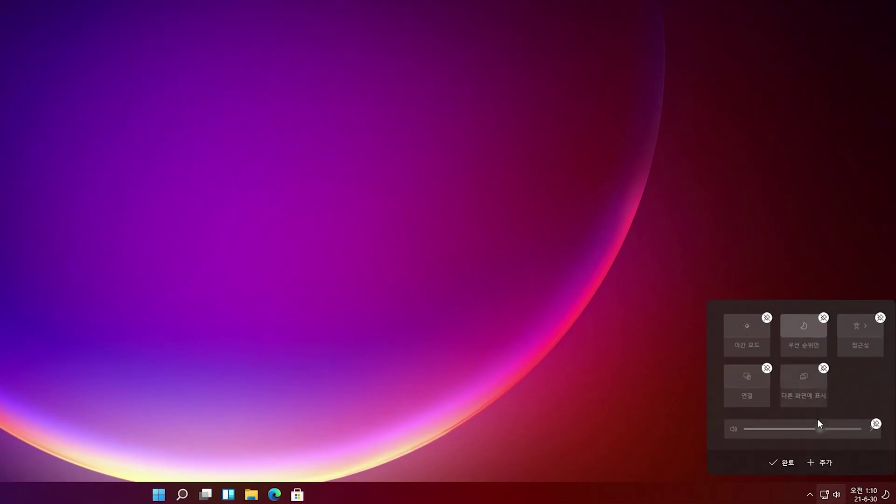
pyautogui.click(824, 464)
pyautogui.click(823, 439)
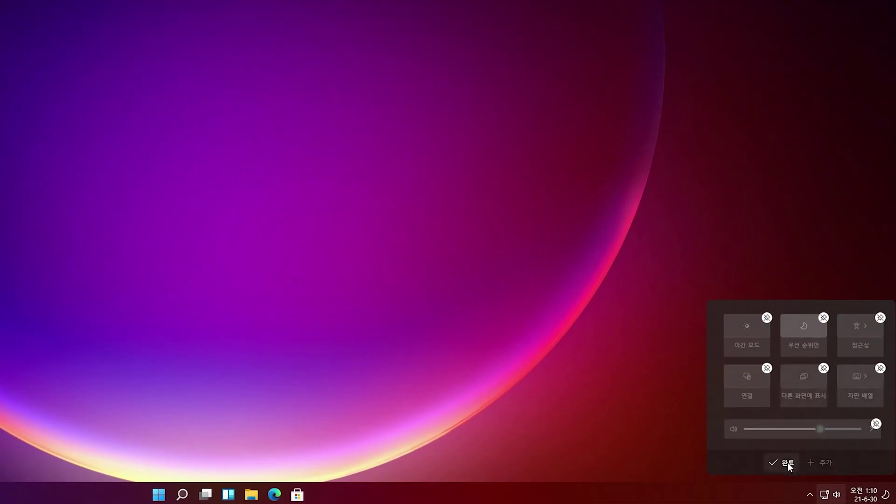
pyautogui.click(880, 368)
pyautogui.click(823, 368)
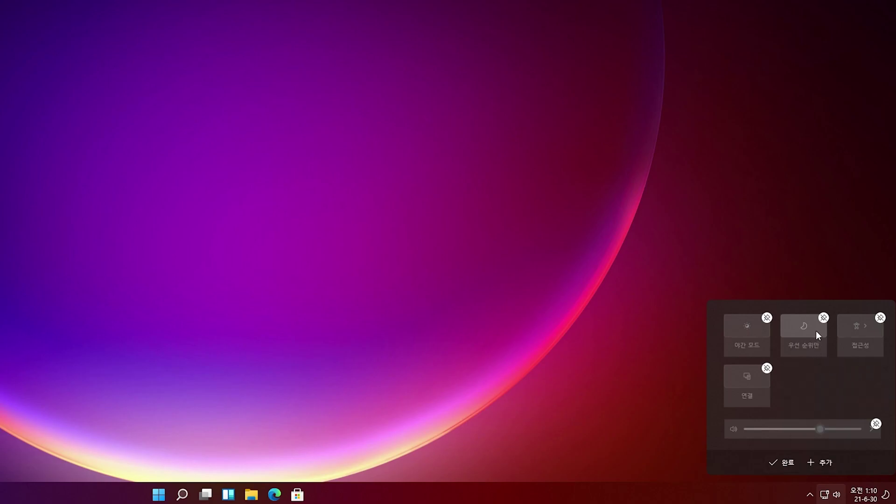
pyautogui.click(823, 317)
# Re-add 다른 화면에 표시, 자판 배열 and 집중 지원 tiles, set volume to 100, and list output devices
pyautogui.click(821, 462)
pyautogui.click(816, 404)
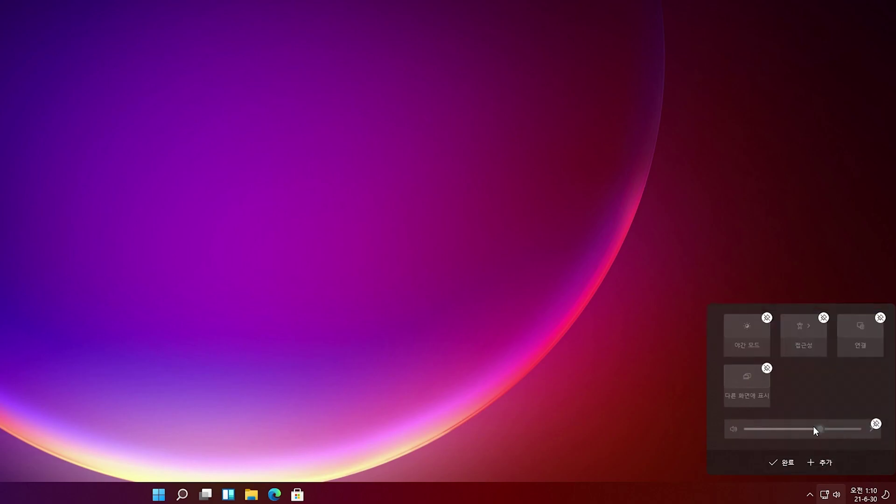
pyautogui.click(817, 423)
pyautogui.click(822, 462)
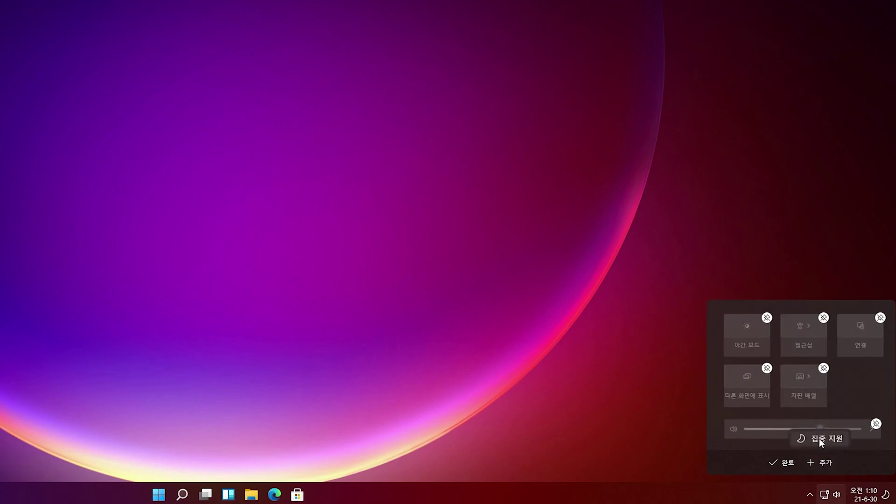
pyautogui.click(819, 437)
pyautogui.click(787, 463)
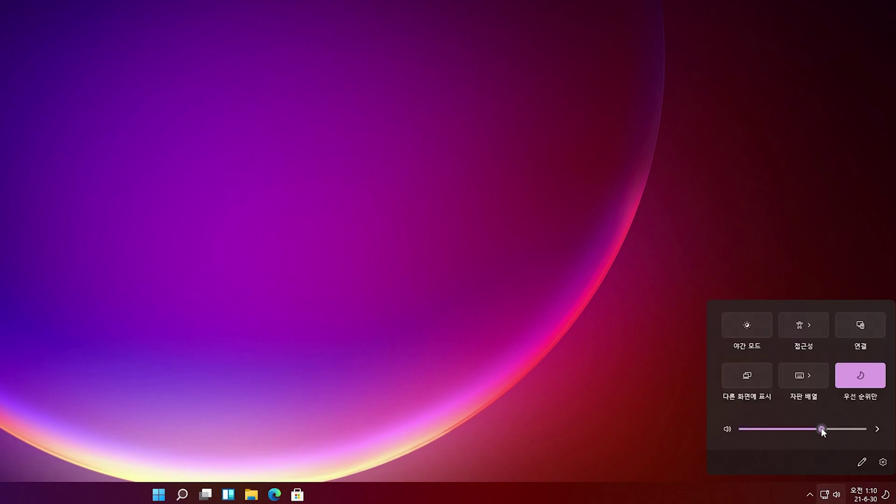
pyautogui.moveTo(821, 428); pyautogui.dragTo(874, 432)
pyautogui.click(876, 429)
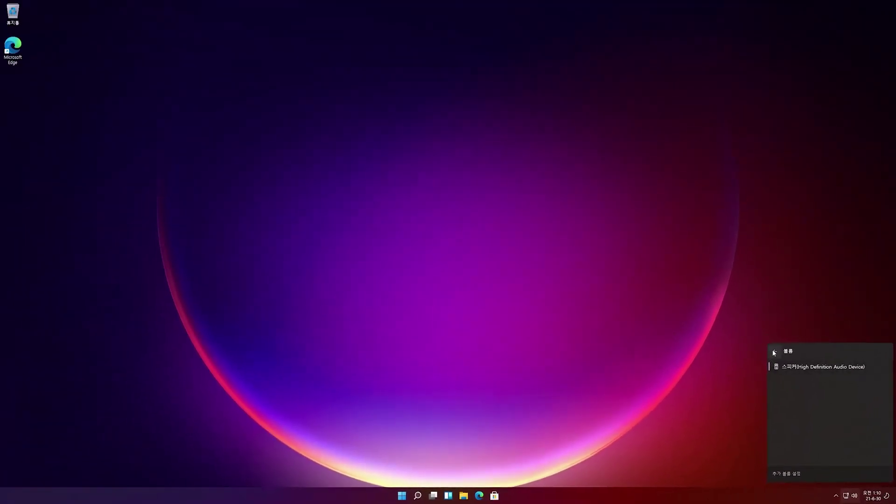
# Open the 추가 볼륨 설정 sound settings, centre the window, and search YouTube for alltips모든팁들
pyautogui.click(786, 475)
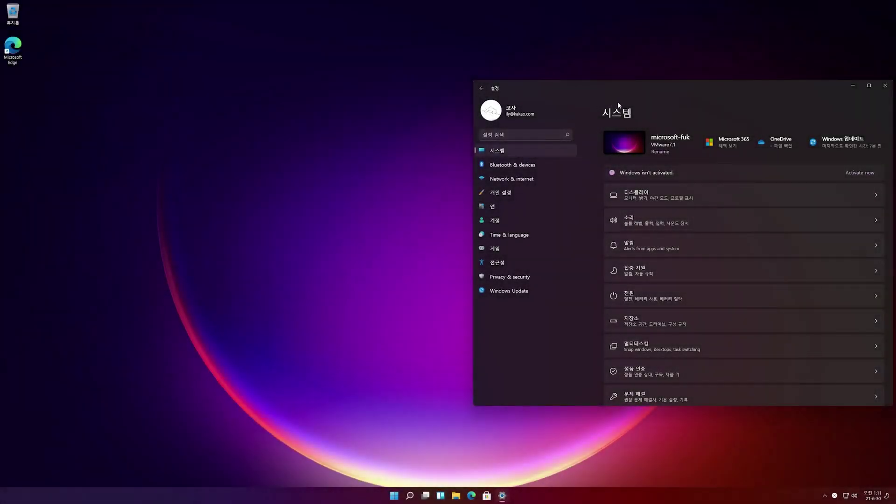
pyautogui.moveTo(665, 87); pyautogui.dragTo(435, 74)
pyautogui.scroll(-3, 482, 201)
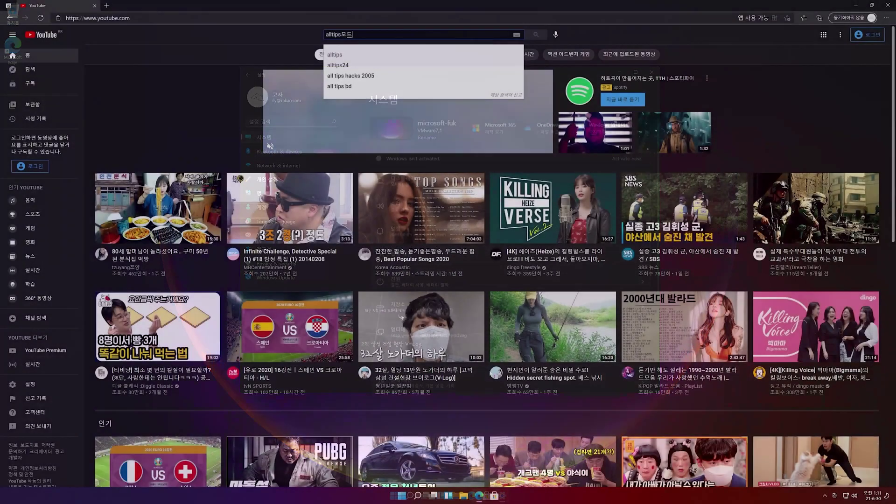
pyautogui.press('Return')
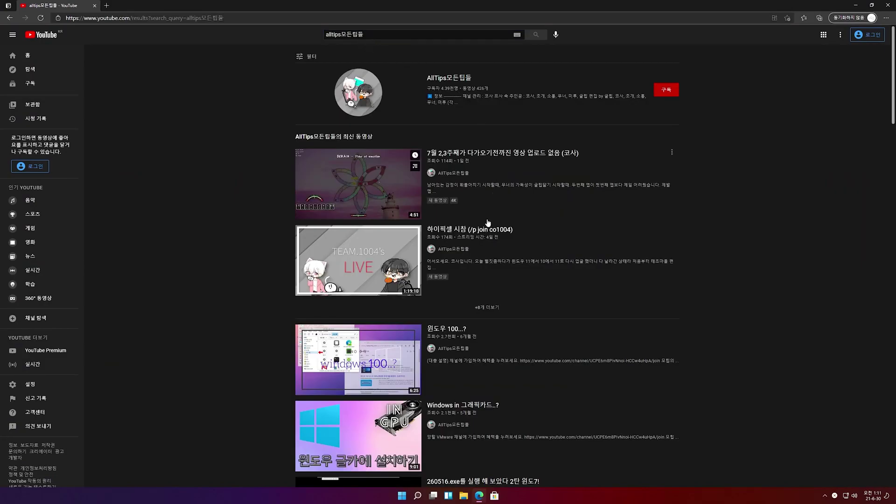
# Open the AllTips모든팁들 channel page and play 윈도우 팁 # 2 from its video list
pyautogui.scroll(-6, 483, 202)
pyautogui.scroll(-16, 482, 203)
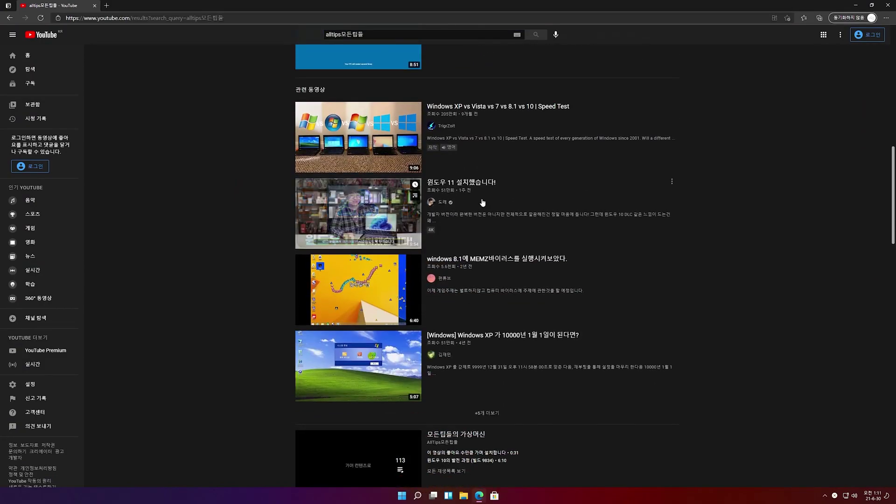
pyautogui.scroll(20, 482, 201)
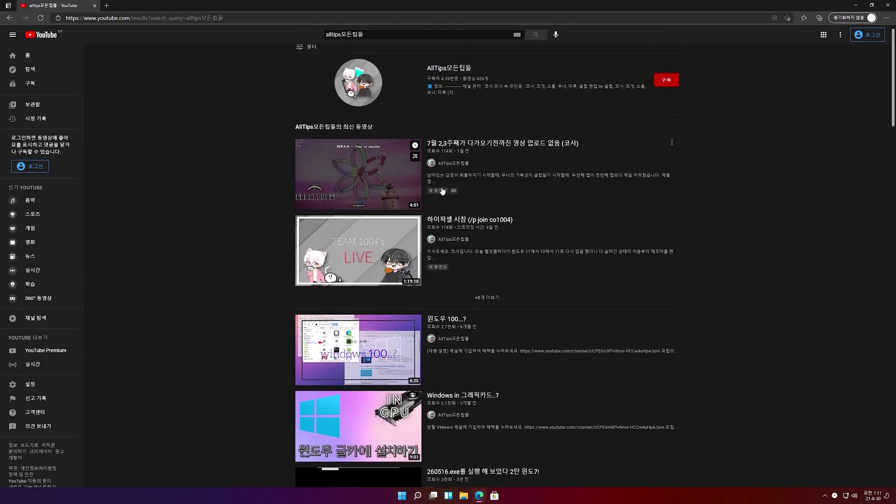
pyautogui.click(354, 112)
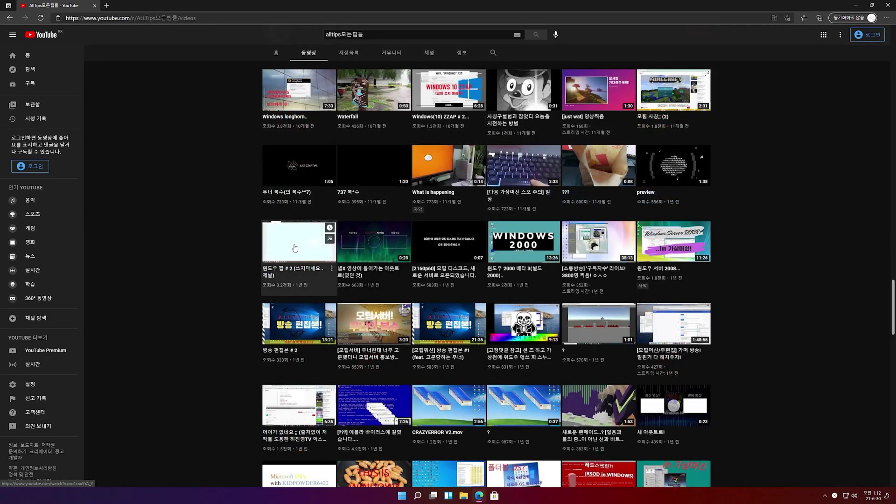
pyautogui.click(262, 249)
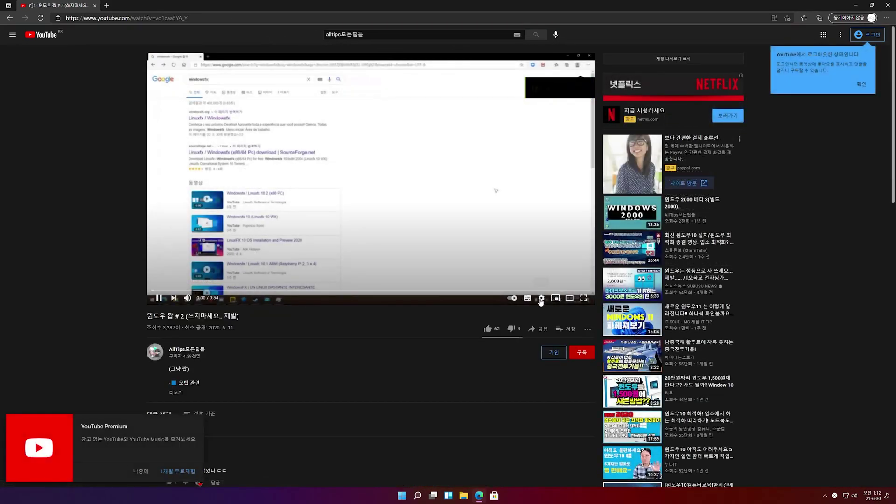
# Set the video's playback quality to 2160p60 in the player settings
pyautogui.click(541, 298)
pyautogui.click(536, 280)
pyautogui.click(527, 171)
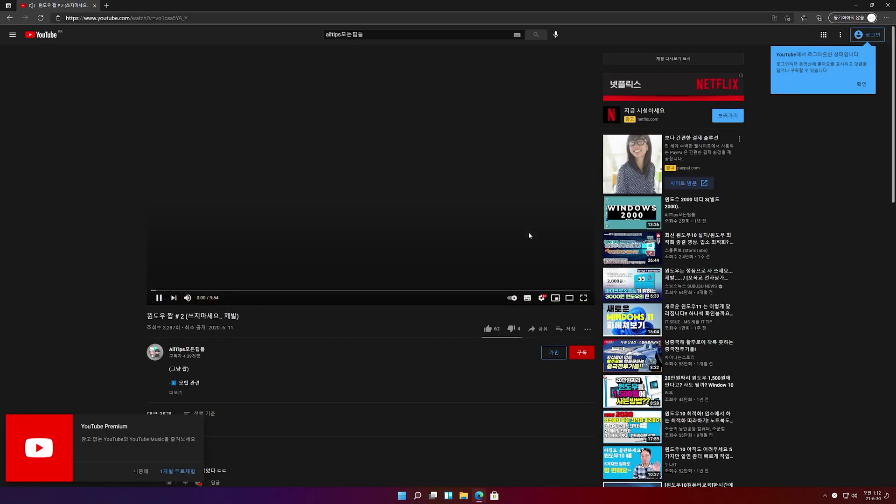